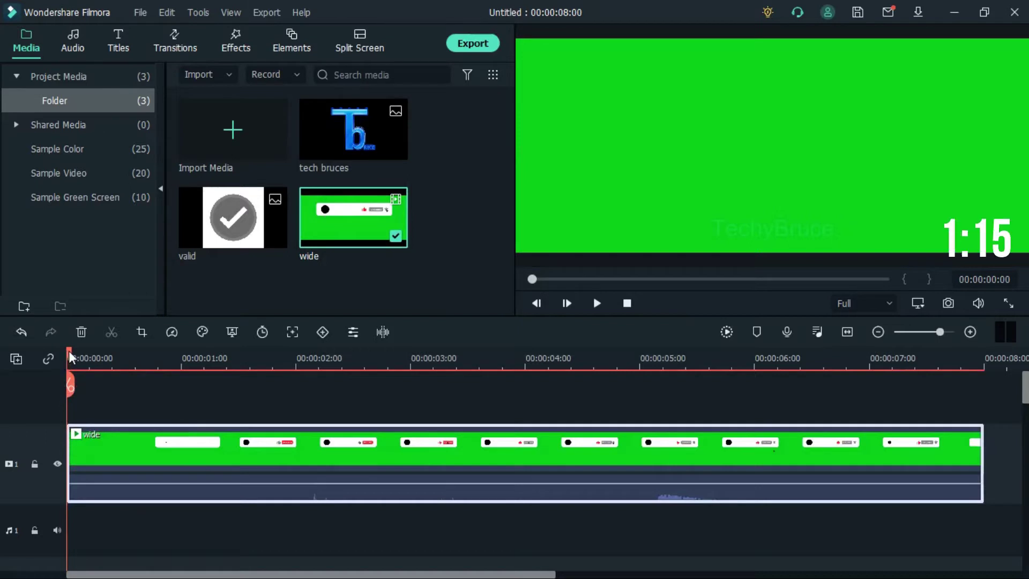
- Place the tech bruces image on a track above the wide clip from 00:00:01:15 and extend it to 00:00:07:10
{"action": "mouse_move", "coordinate": [70, 358]}
{"action": "left_mouse_down"}
{"action": "mouse_move", "coordinate": [253, 376]}
{"action": "mouse_move", "coordinate": [238, 385]}
{"action": "left_mouse_up"}
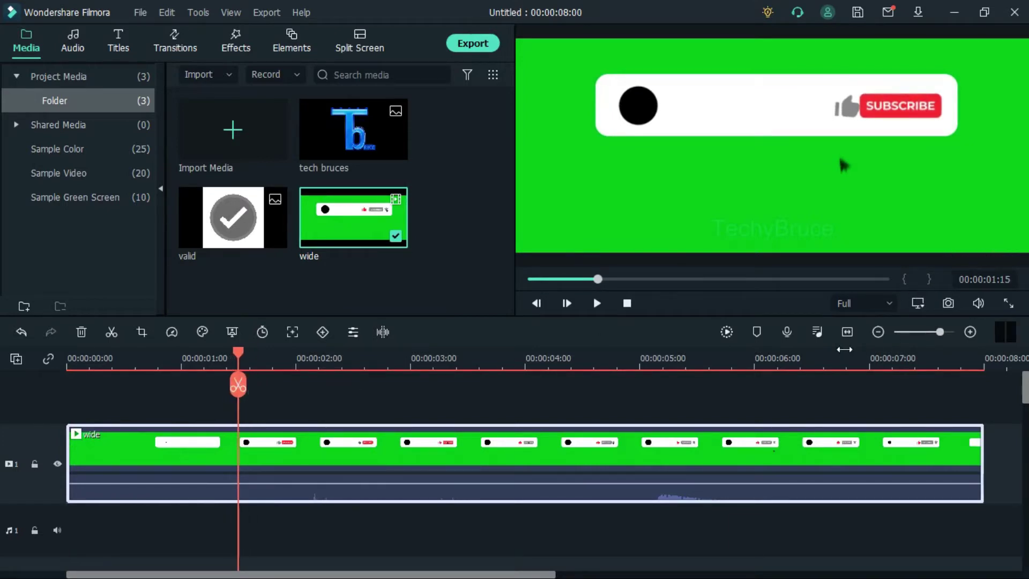
{"action": "left_click", "coordinate": [354, 151]}
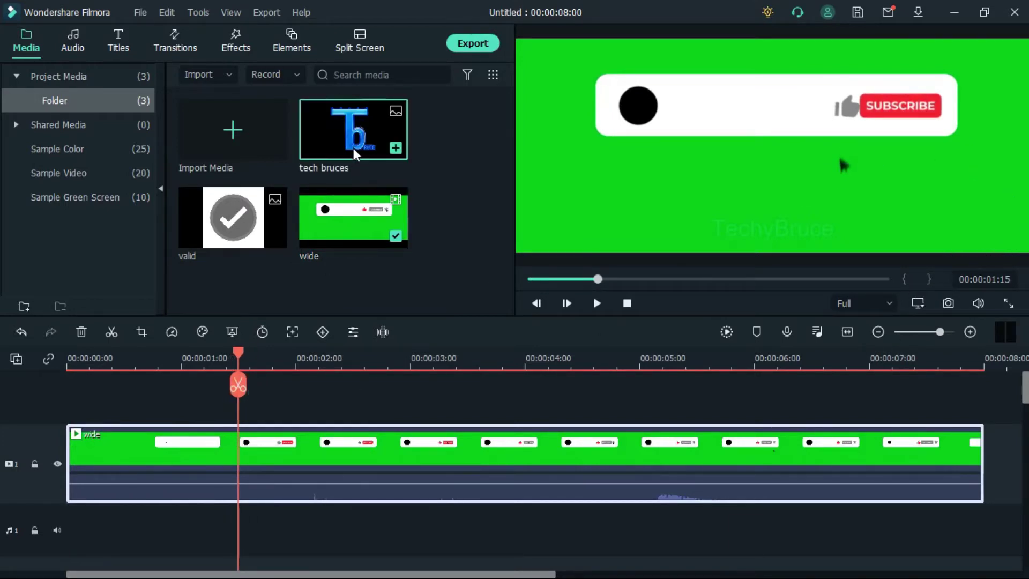
{"action": "double_click", "coordinate": [352, 147]}
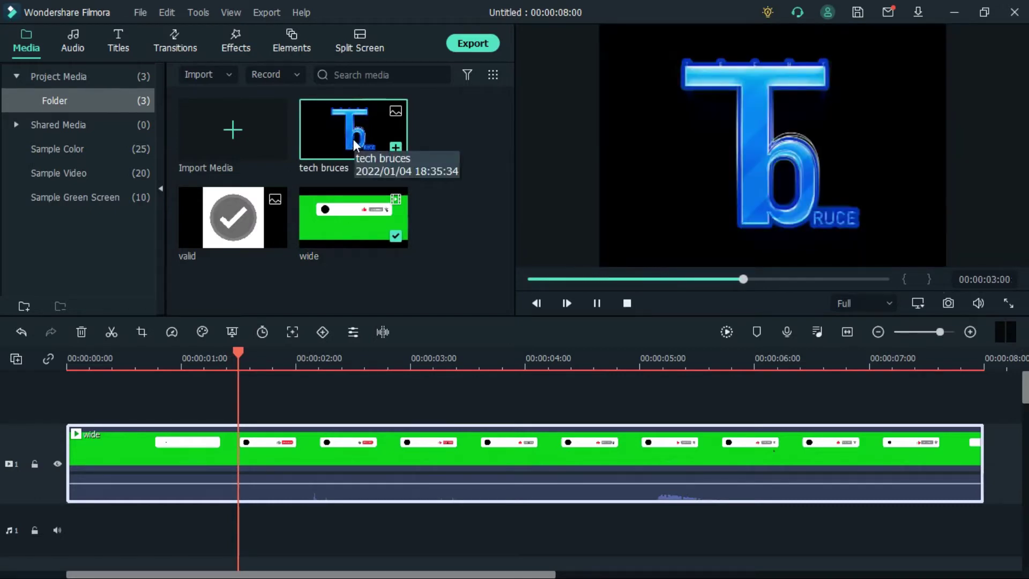
{"action": "left_click_drag", "start_coordinate": [352, 139], "coordinate": [252, 395]}
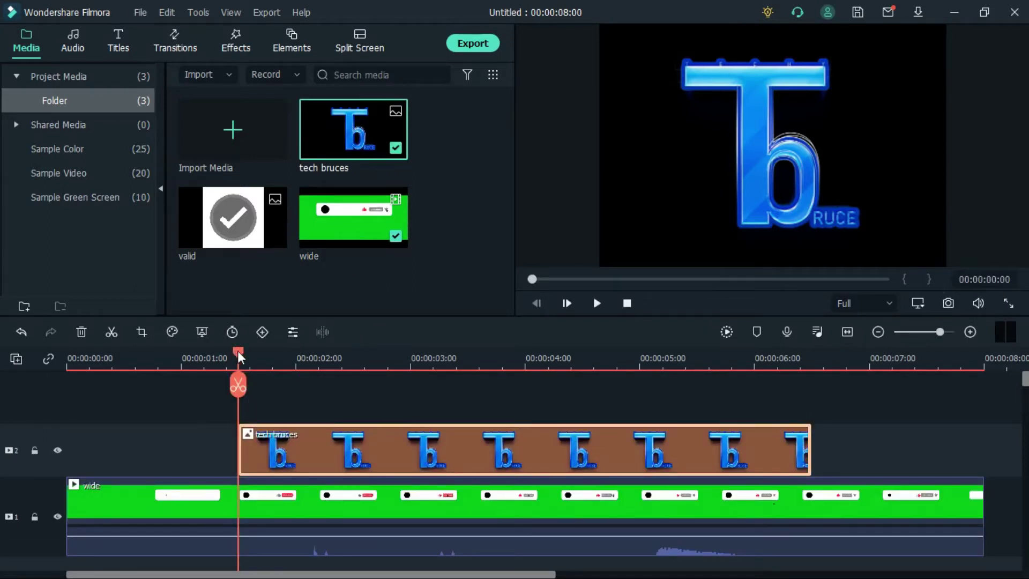
{"action": "left_click_drag", "start_coordinate": [513, 358], "coordinate": [908, 362]}
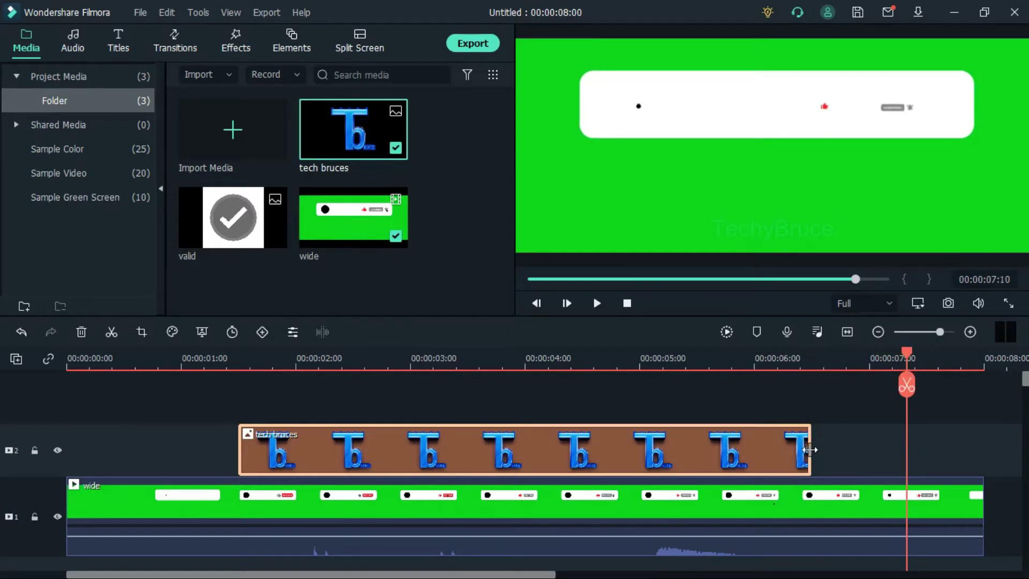
{"action": "left_click_drag", "start_coordinate": [810, 450], "coordinate": [904, 451]}
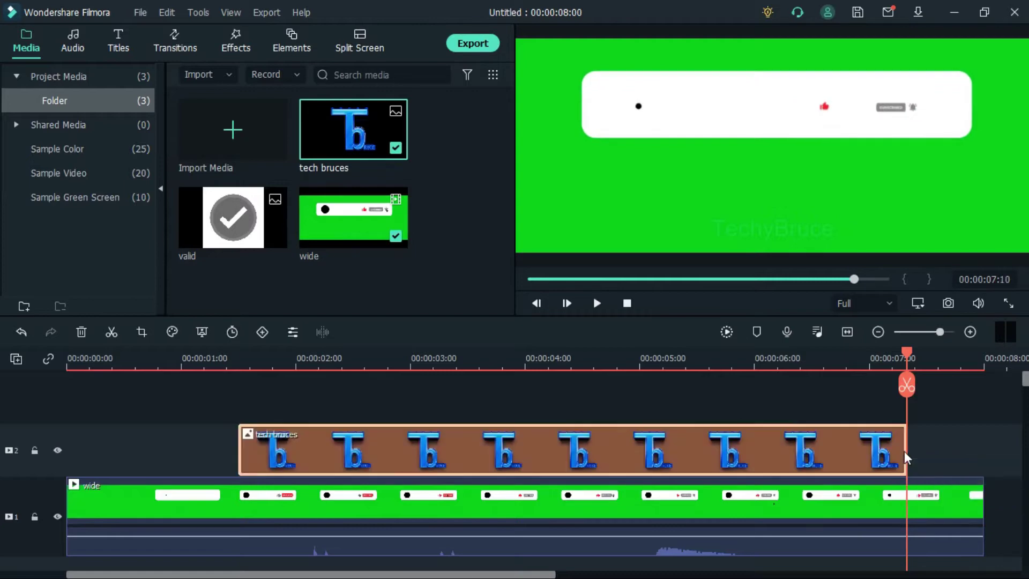
- Shrink the logo image and fit it over the black circle at the start of the white subscribe bar
{"action": "double_click", "coordinate": [529, 453]}
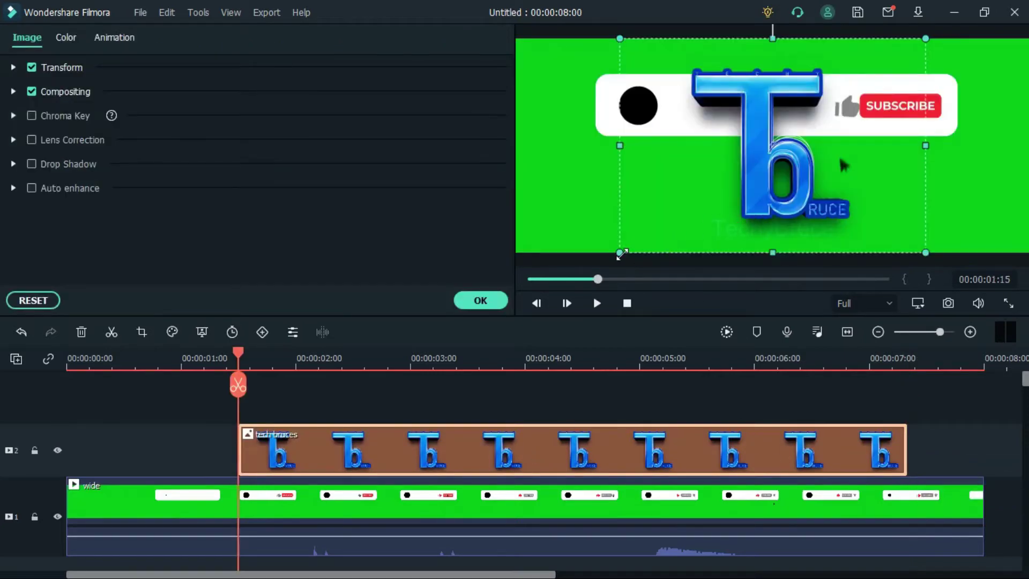
{"action": "left_click_drag", "start_coordinate": [622, 251], "coordinate": [647, 104]}
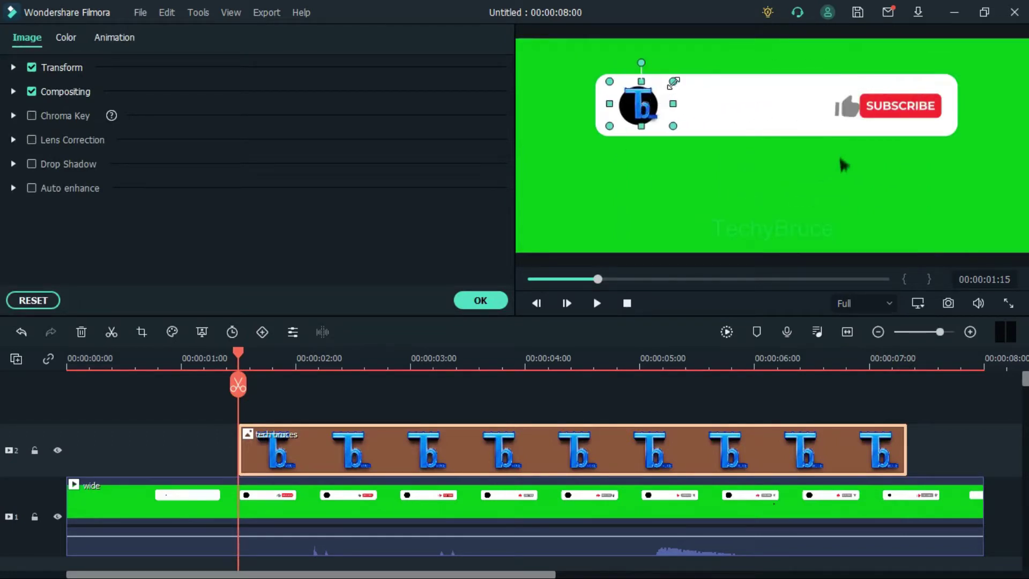
{"action": "left_click_drag", "start_coordinate": [671, 85], "coordinate": [665, 124]}
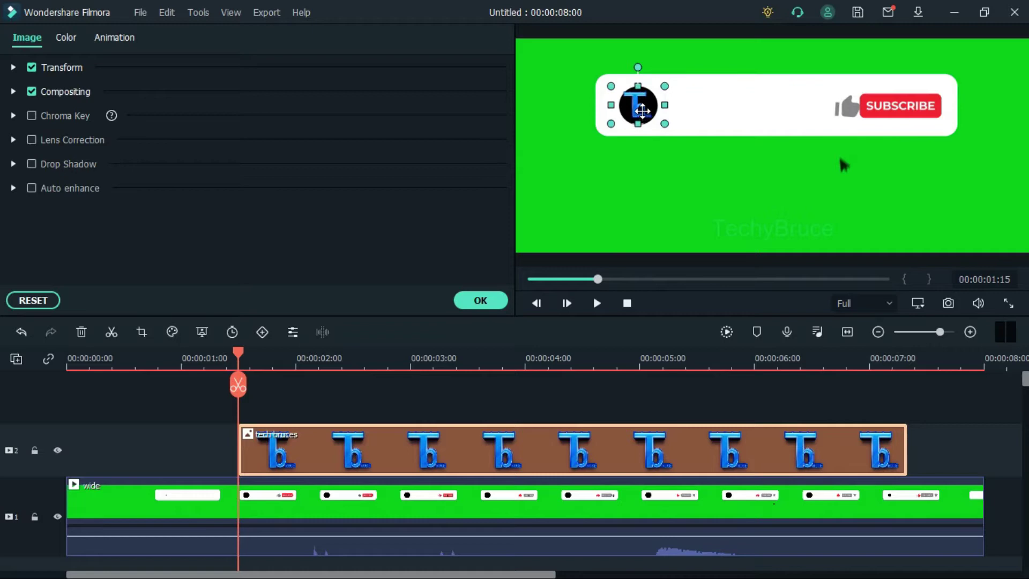
{"action": "left_click_drag", "start_coordinate": [643, 110], "coordinate": [644, 112]}
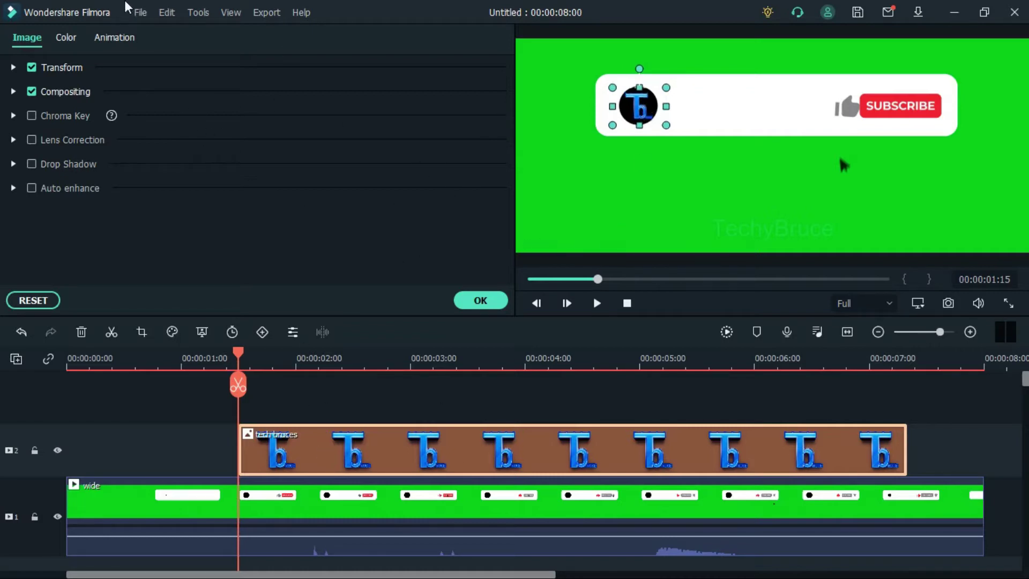
- Apply the Vortex In preset animation to the logo clip and play back its entrance
{"action": "left_click", "coordinate": [120, 35]}
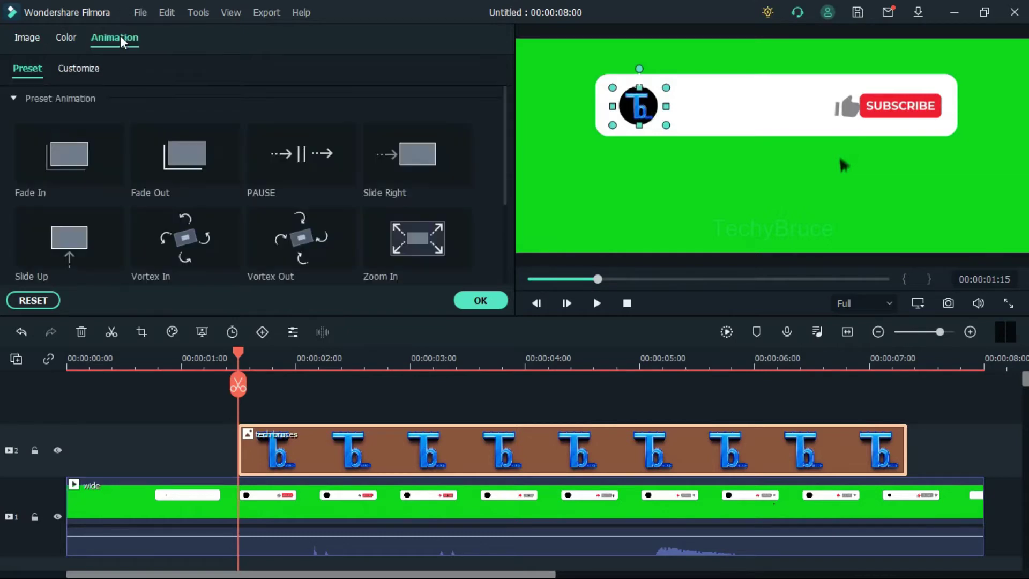
{"action": "left_click", "coordinate": [161, 226]}
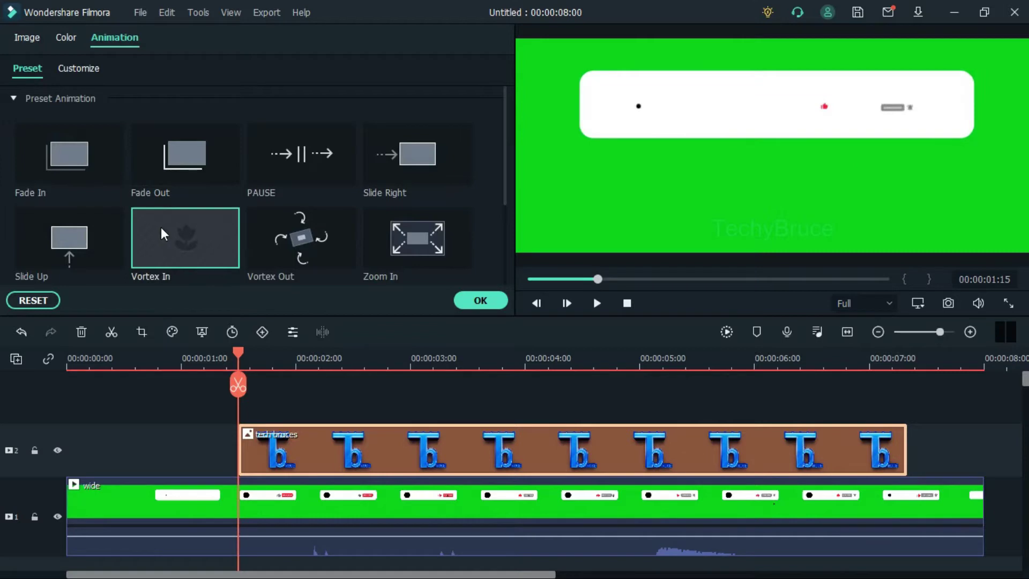
{"action": "double_click", "coordinate": [161, 227]}
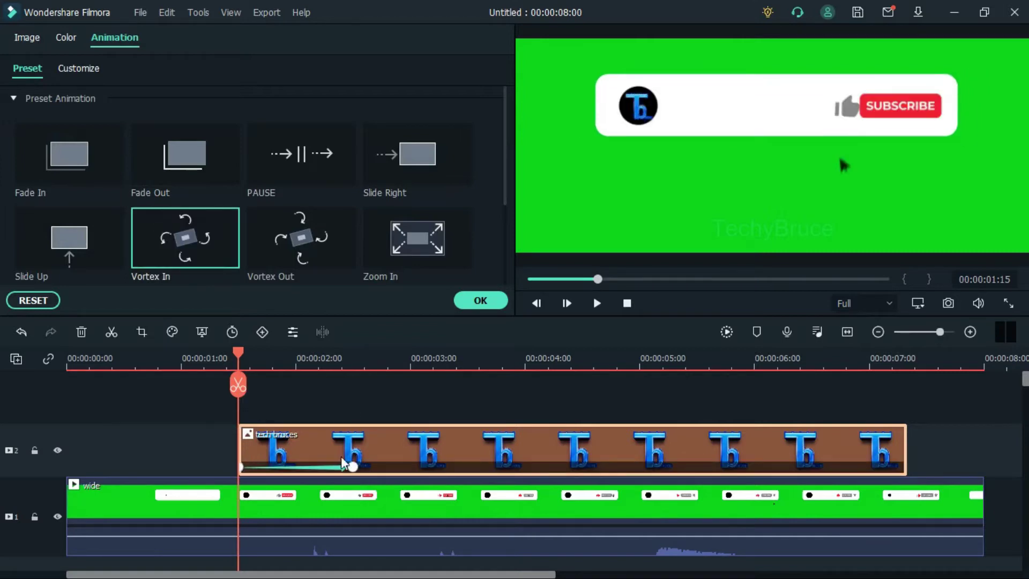
{"action": "left_click", "coordinate": [492, 301]}
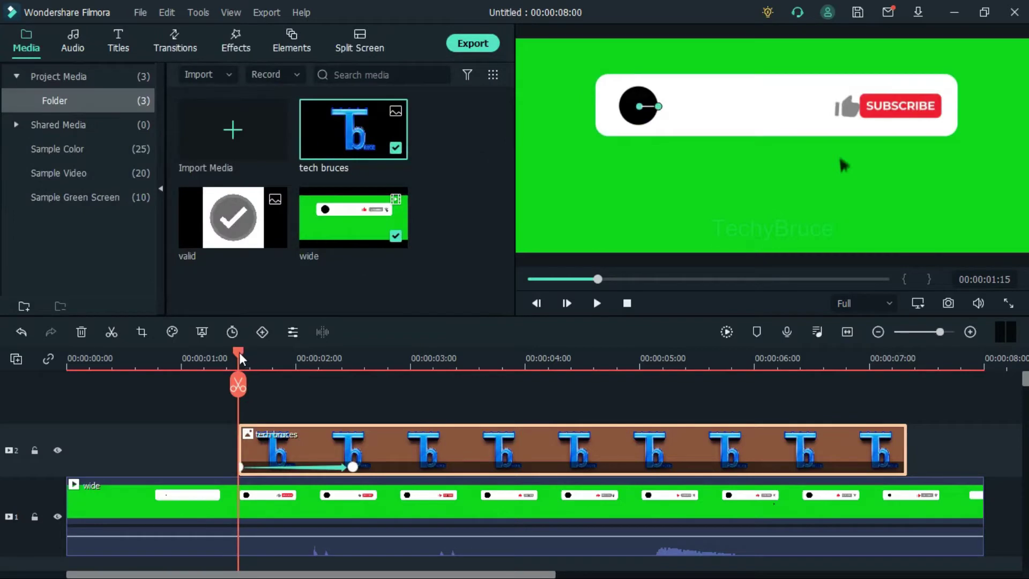
{"action": "left_click_drag", "start_coordinate": [239, 352], "coordinate": [111, 359]}
{"action": "key", "text": "space"}
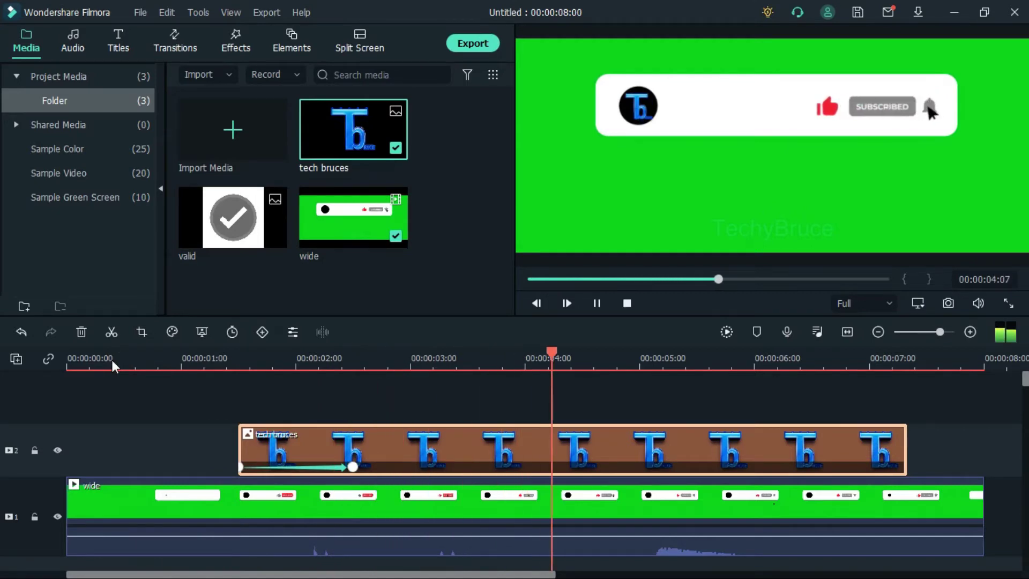
{"action": "key", "text": "space"}
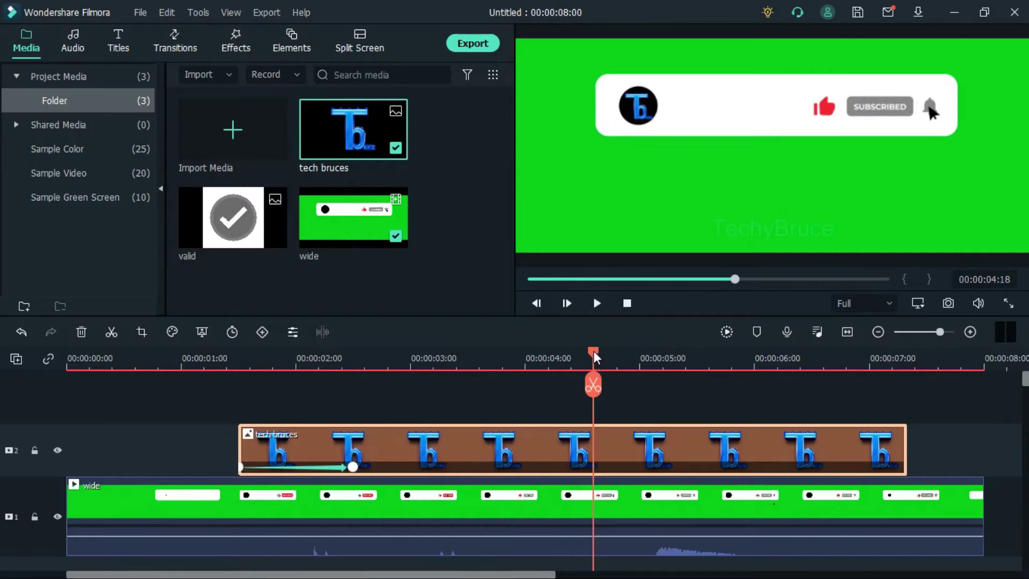
- Split the logo clip at 00:00:06:20, apply the Vortex Out preset animation to the second part, and play back the sequence
{"action": "left_click_drag", "start_coordinate": [594, 357], "coordinate": [832, 349]}
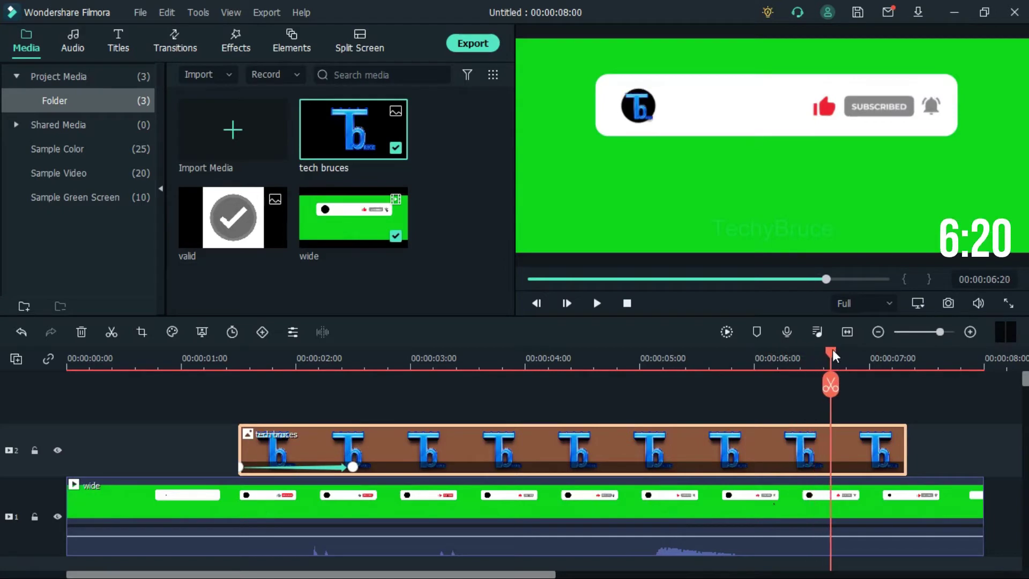
{"action": "left_click", "coordinate": [832, 387]}
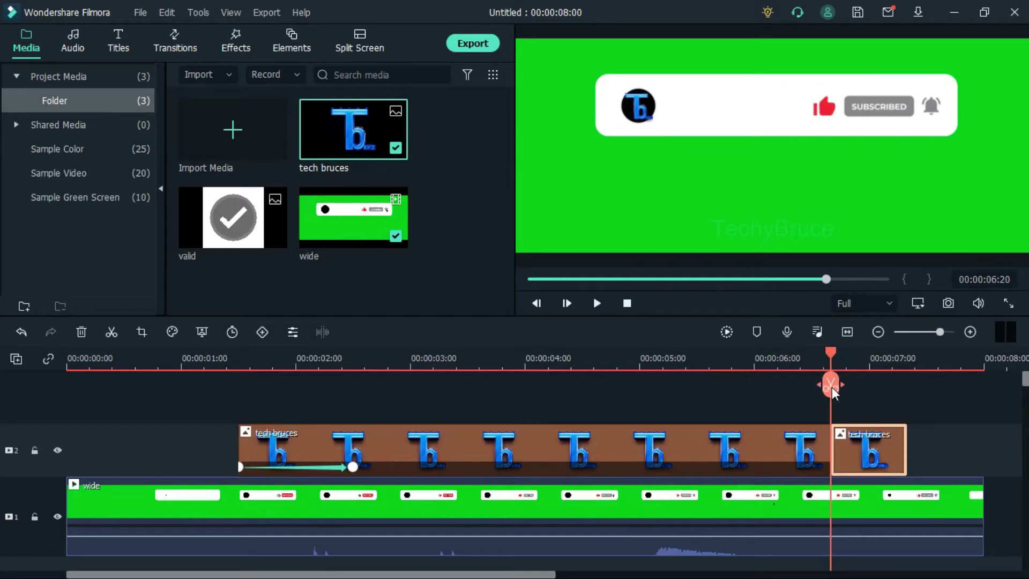
{"action": "double_click", "coordinate": [850, 444]}
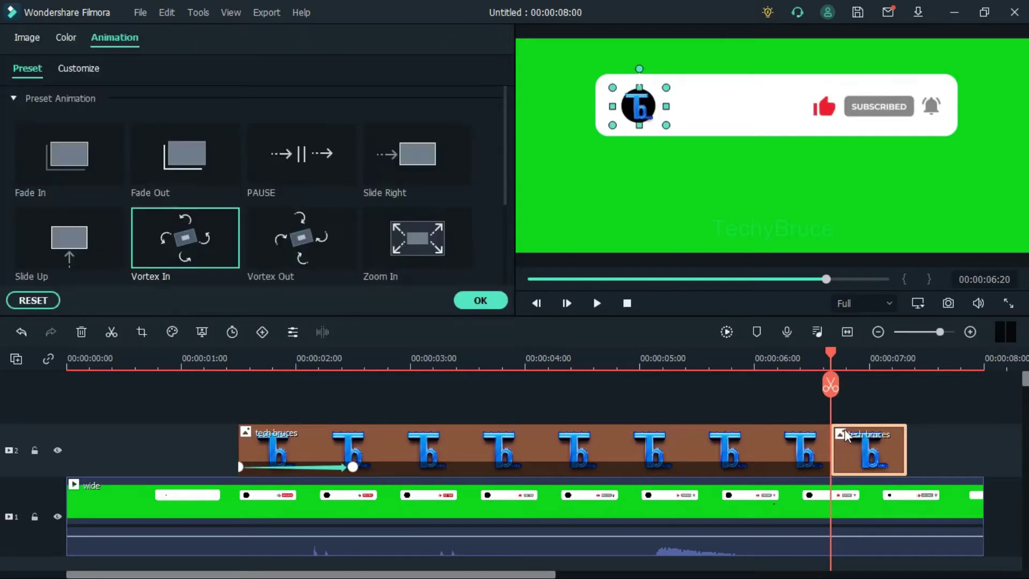
{"action": "double_click", "coordinate": [294, 240]}
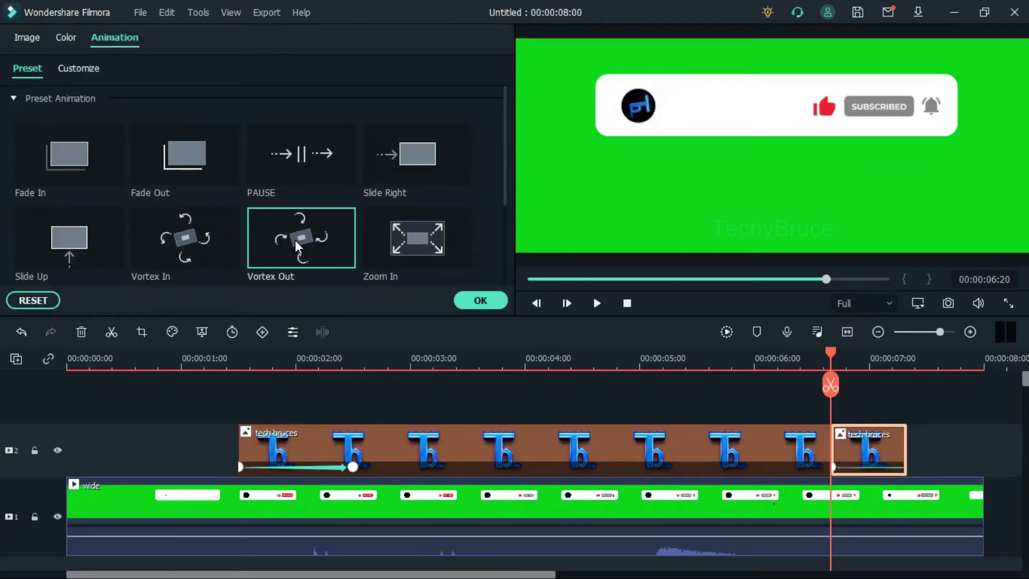
{"action": "left_click", "coordinate": [480, 301]}
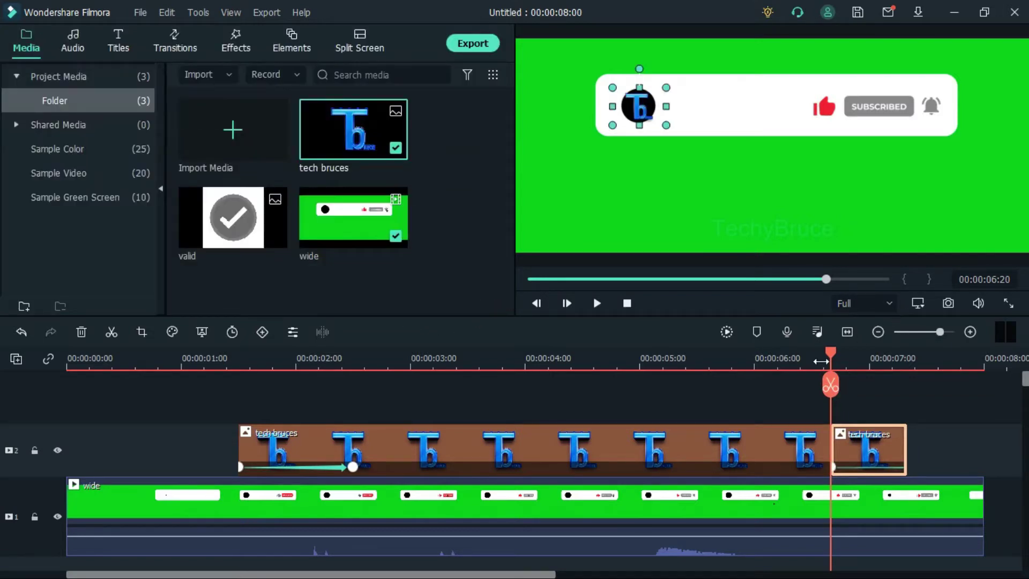
{"action": "left_click_drag", "start_coordinate": [833, 360], "coordinate": [159, 388]}
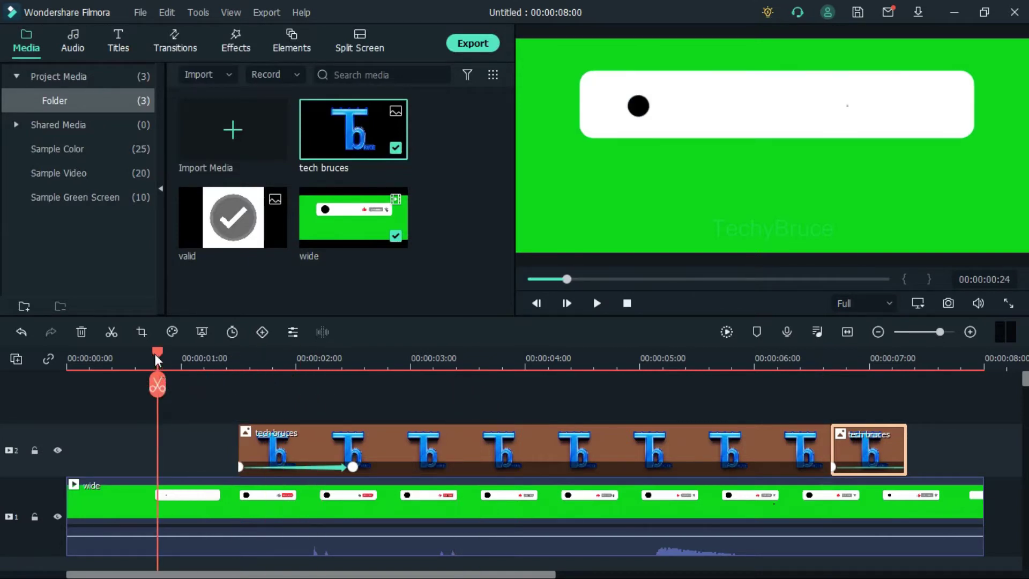
{"action": "key", "text": "space"}
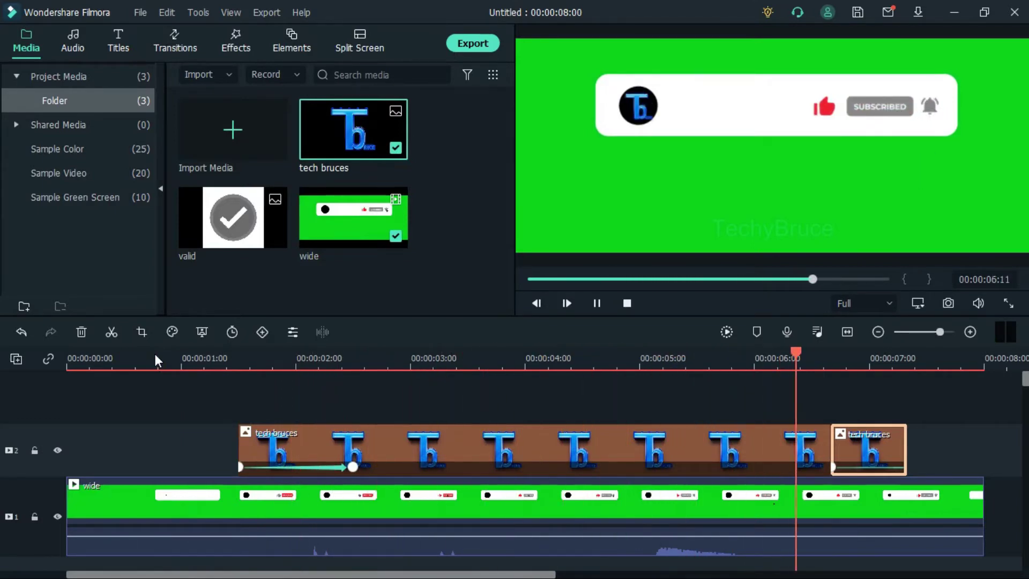
{"action": "key", "text": "space"}
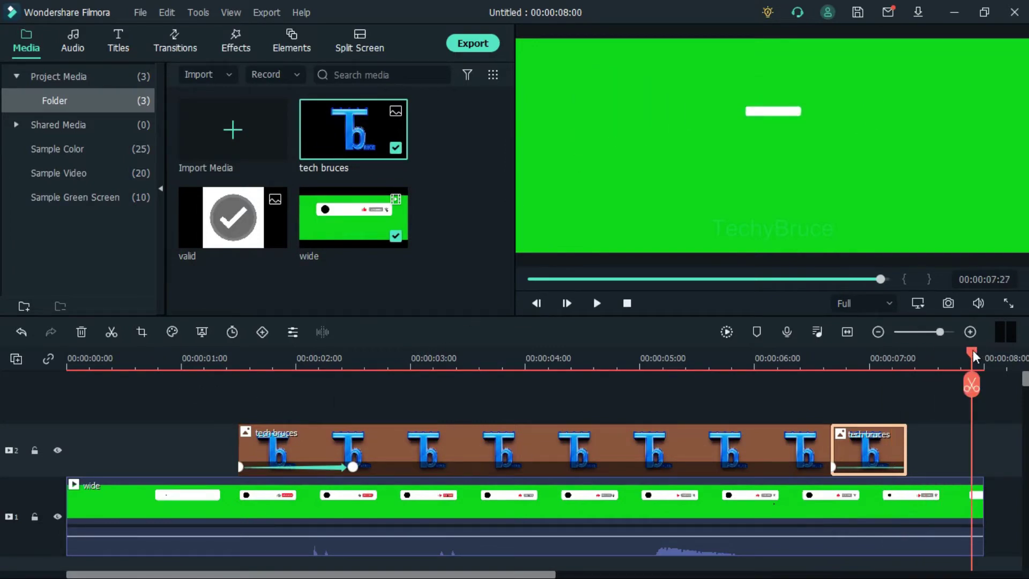
- Add a Default Title on a track above the logo, starting with the first logo clip and extending to the end of the second
{"action": "left_click_drag", "start_coordinate": [974, 358], "coordinate": [346, 388]}
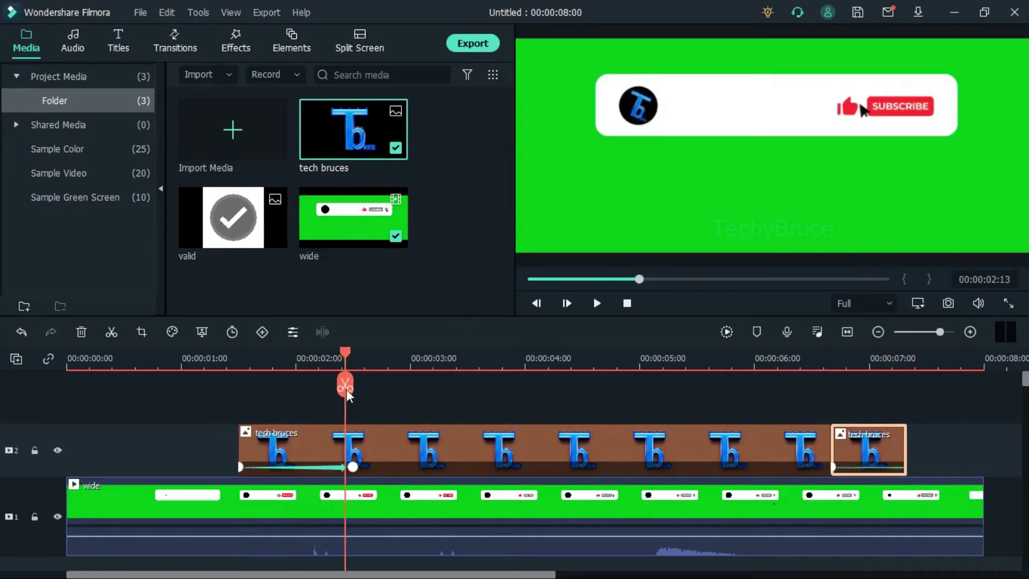
{"action": "left_click", "coordinate": [122, 44]}
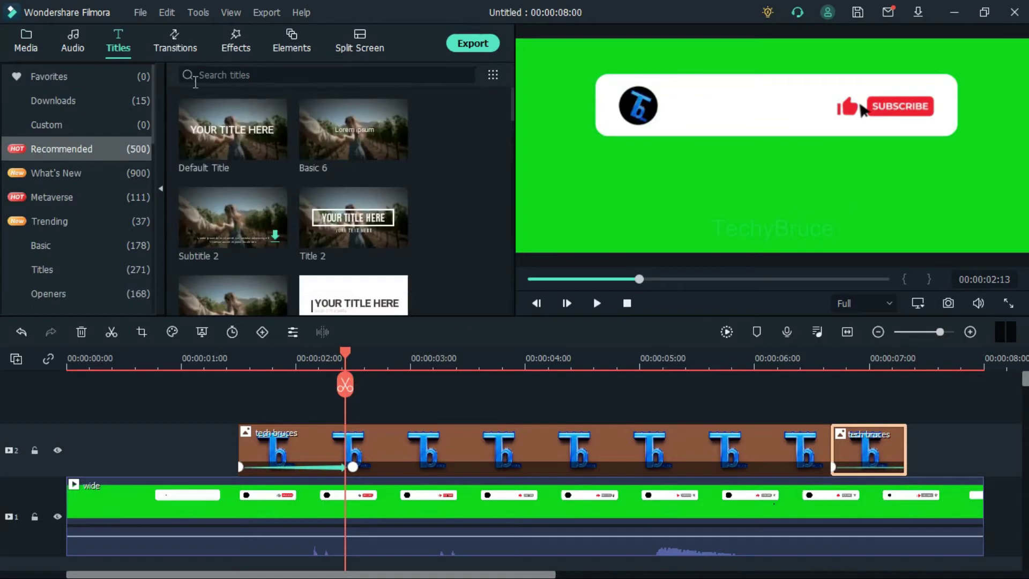
{"action": "mouse_move", "coordinate": [244, 130]}
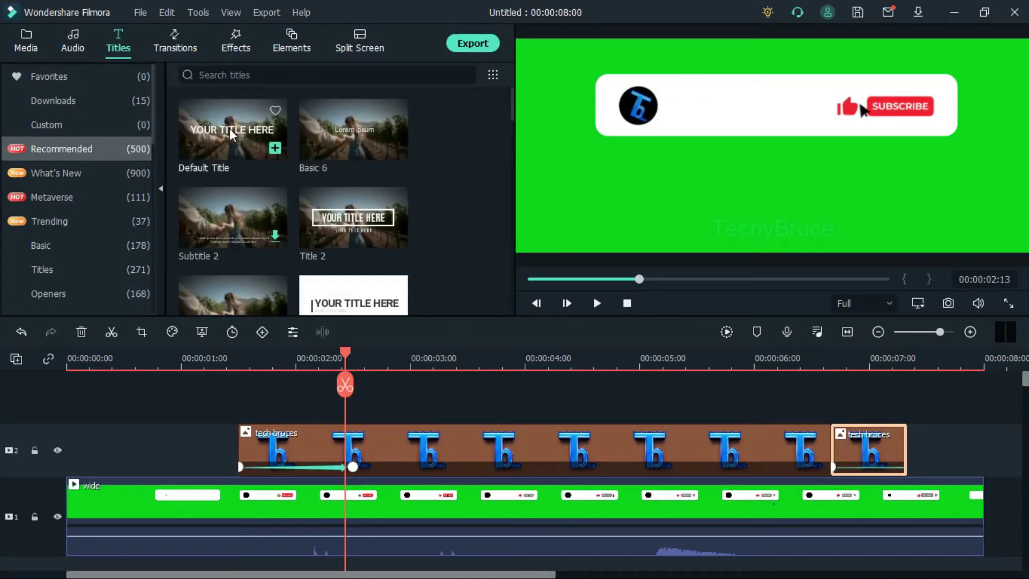
{"action": "left_click_drag", "start_coordinate": [229, 128], "coordinate": [247, 397]}
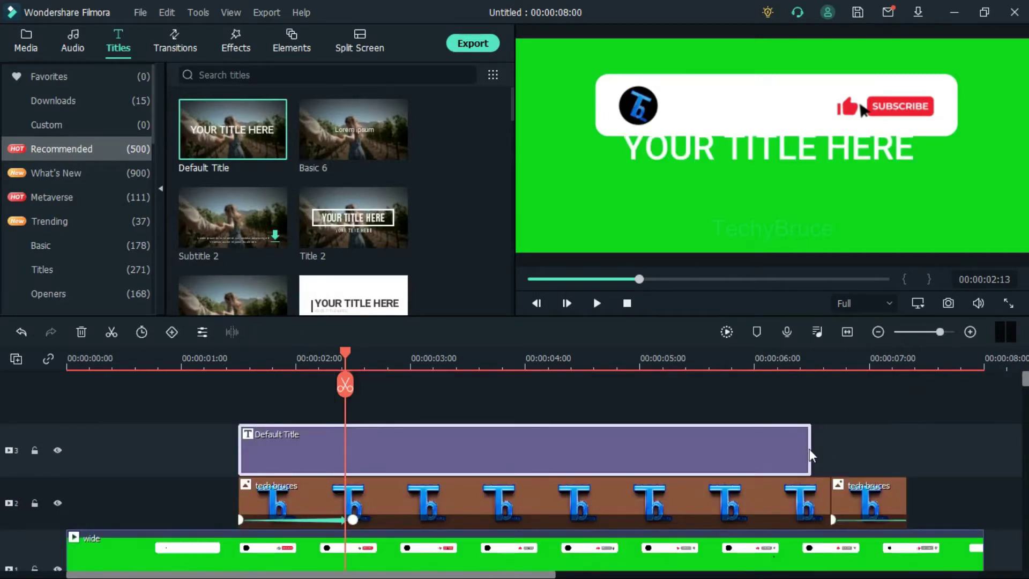
{"action": "left_click_drag", "start_coordinate": [811, 448], "coordinate": [909, 459]}
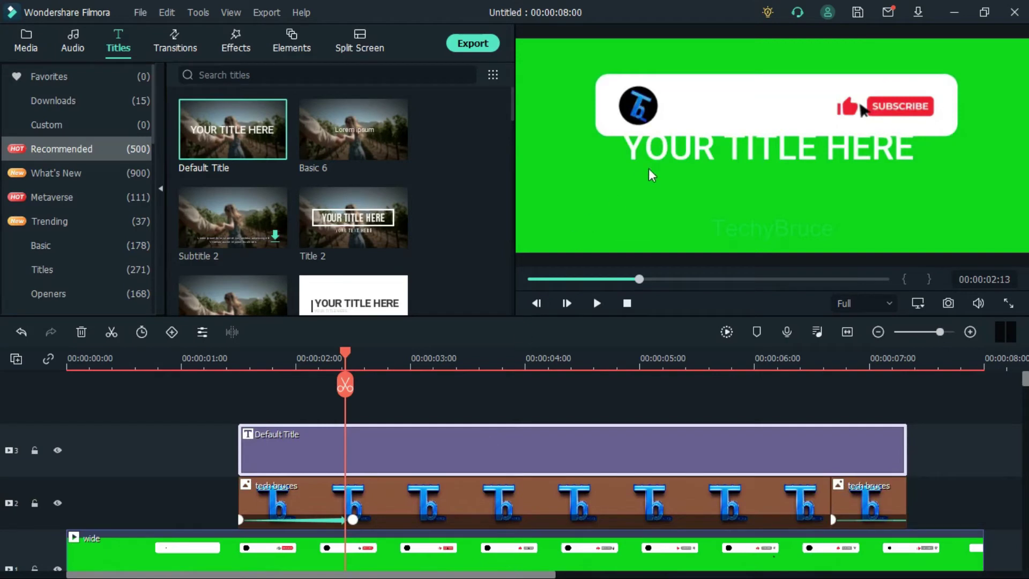
- Replace the placeholder text of the default title with "TechyBruce"
{"action": "double_click", "coordinate": [691, 162]}
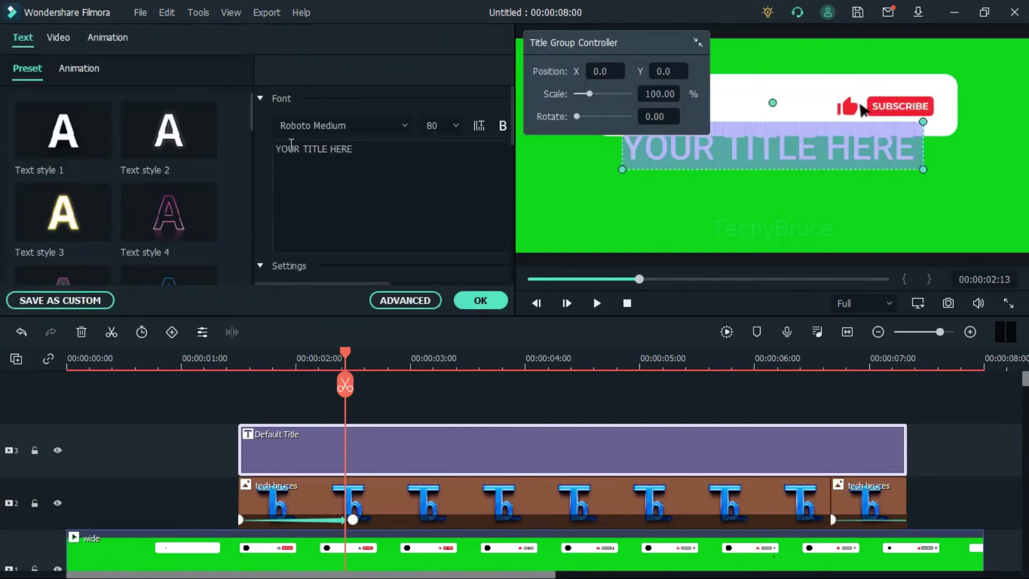
{"action": "left_click", "coordinate": [374, 156]}
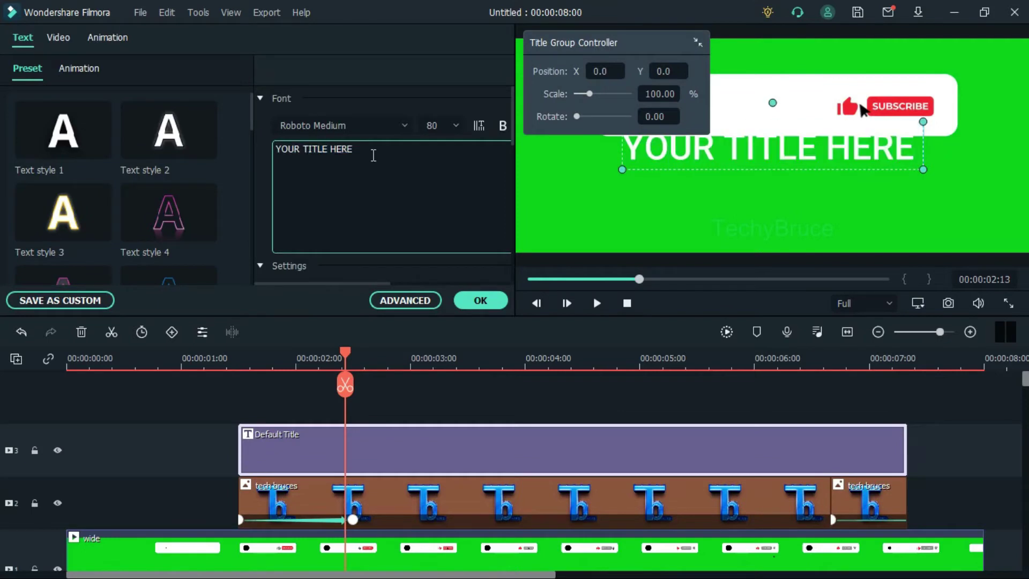
{"action": "key", "text": "BackSpace"}
{"action": "key", "text": "BackSpace"}
{"action": "key", "text": "BackSpace"}
{"action": "key", "text": "BackSpace"}
{"action": "key", "text": "BackSpace"}
{"action": "key", "text": "BackSpace"}
{"action": "key", "text": "BackSpace"}
{"action": "key", "text": "BackSpace"}
{"action": "key", "text": "BackSpace"}
{"action": "key", "text": "BackSpace"}
{"action": "key", "text": "BackSpace"}
{"action": "key", "text": "BackSpace"}
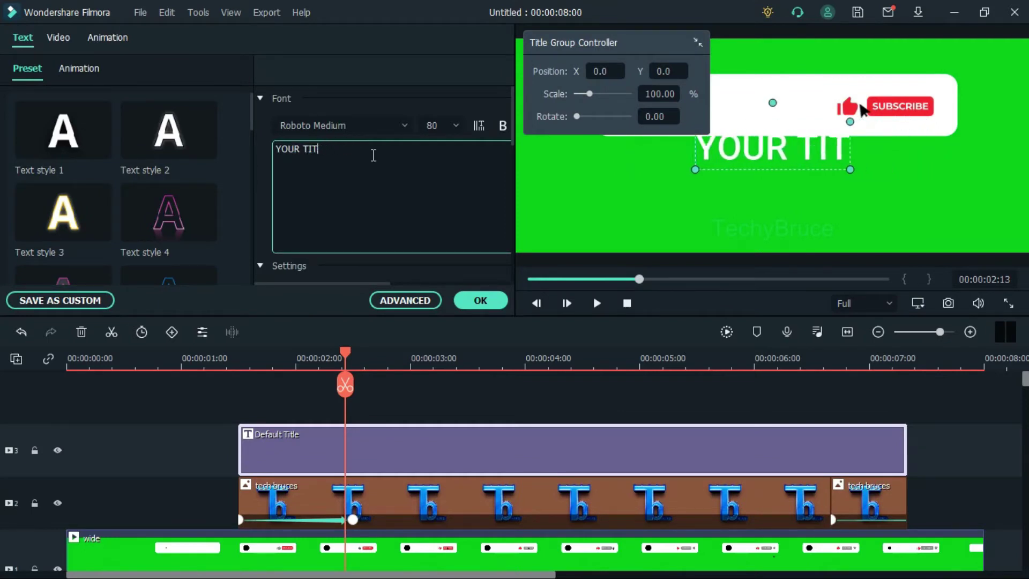
{"action": "key", "text": "BackSpace"}
{"action": "key", "text": "BackSpace"}
{"action": "key", "text": "BackSpace"}
{"action": "key", "text": "BackSpace"}
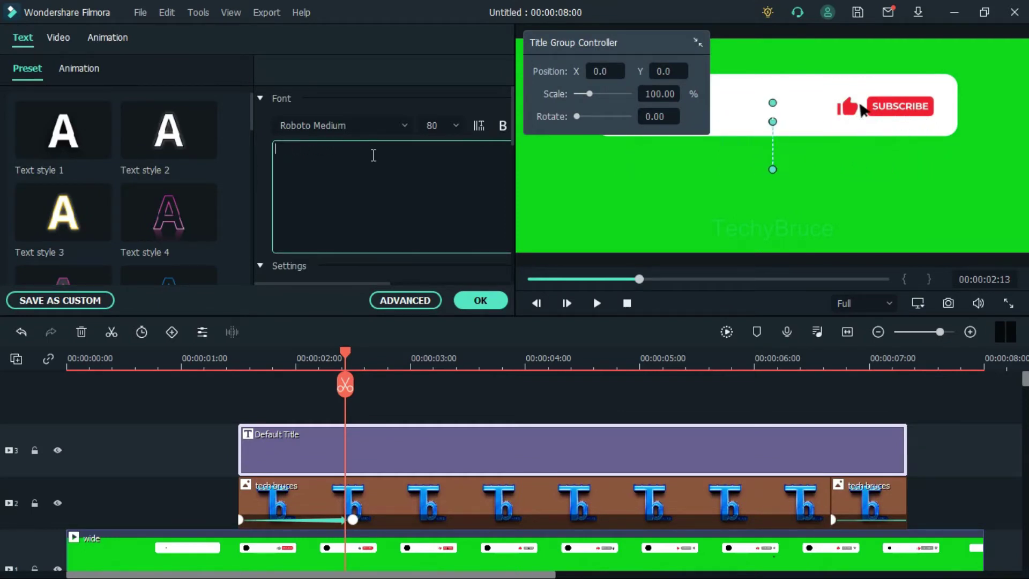
{"action": "type", "text": "Tech"}
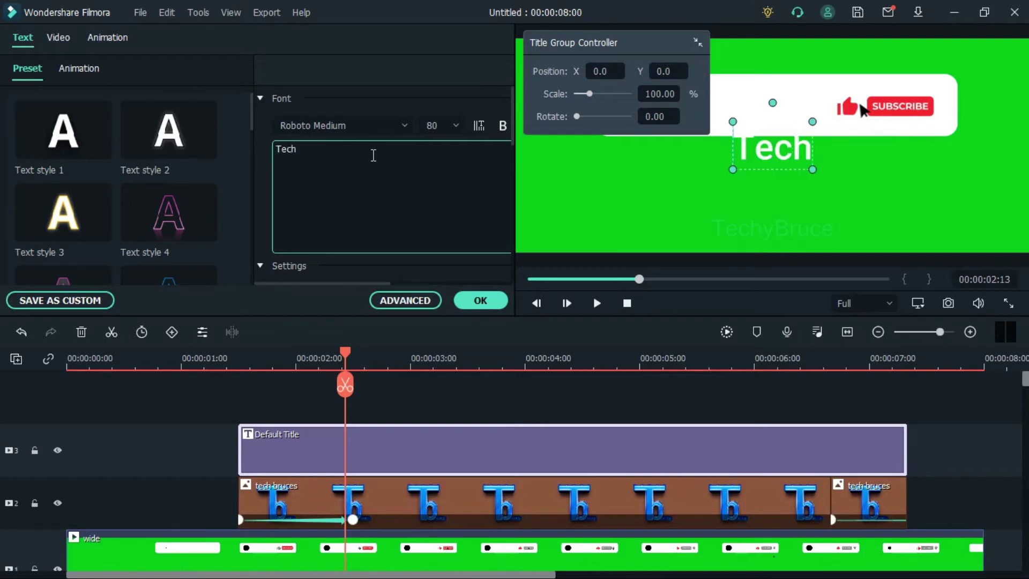
{"action": "type", "text": "y"}
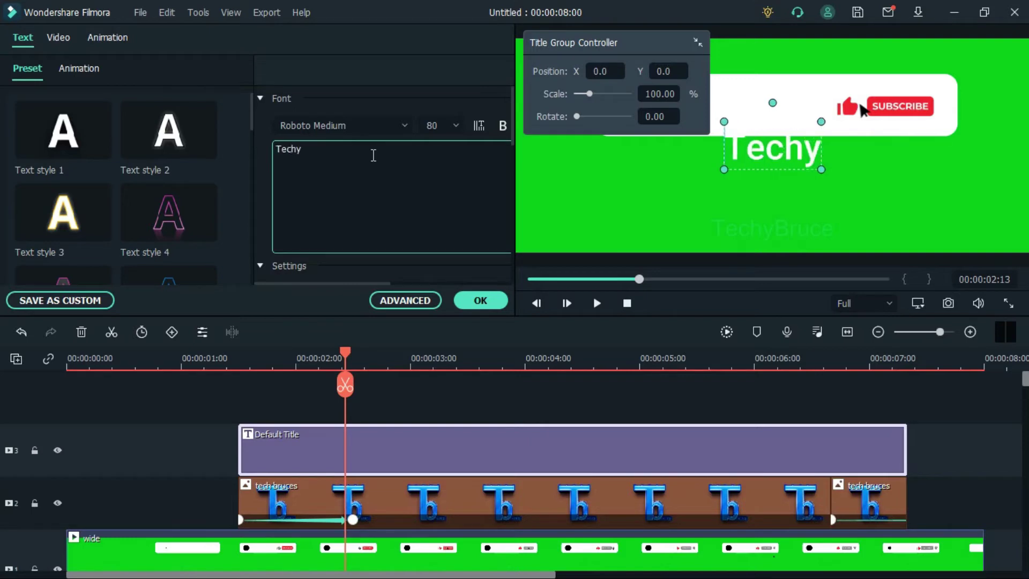
{"action": "type", "text": "Bruce"}
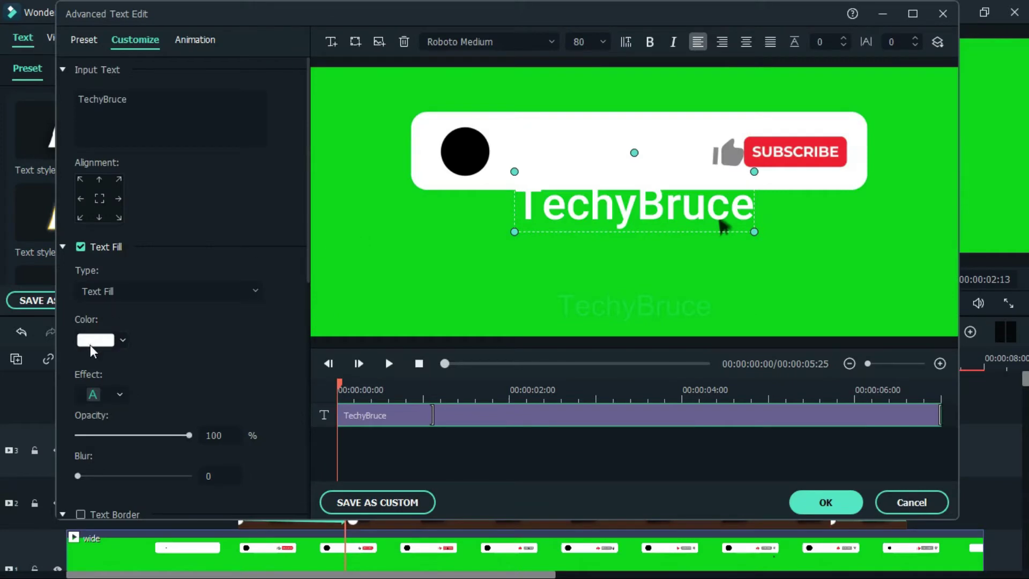
- Set the title's text fill color to black in the advanced text editor and apply it
{"action": "left_click", "coordinate": [91, 346]}
{"action": "left_click", "coordinate": [82, 426]}
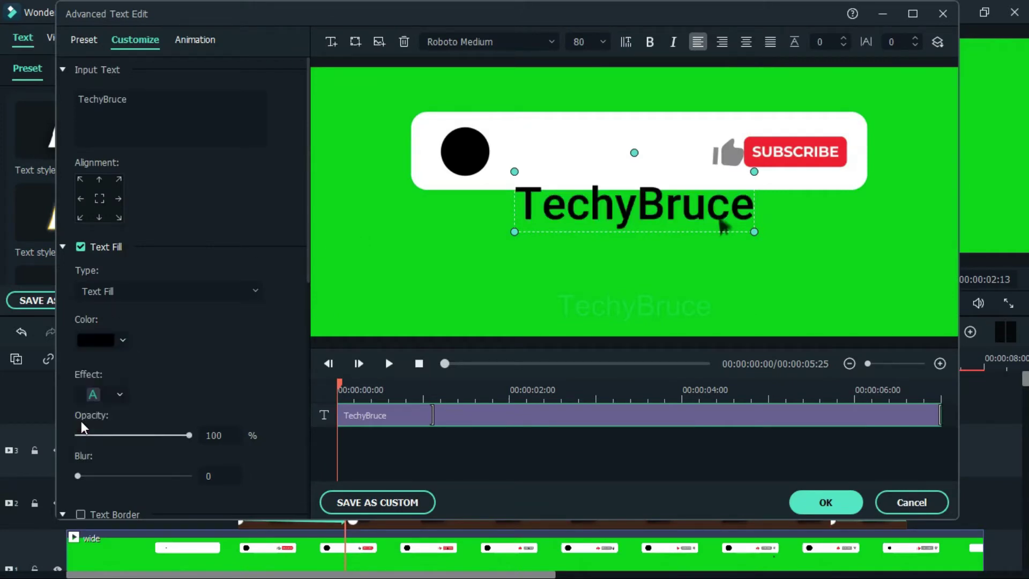
{"action": "left_click", "coordinate": [860, 510]}
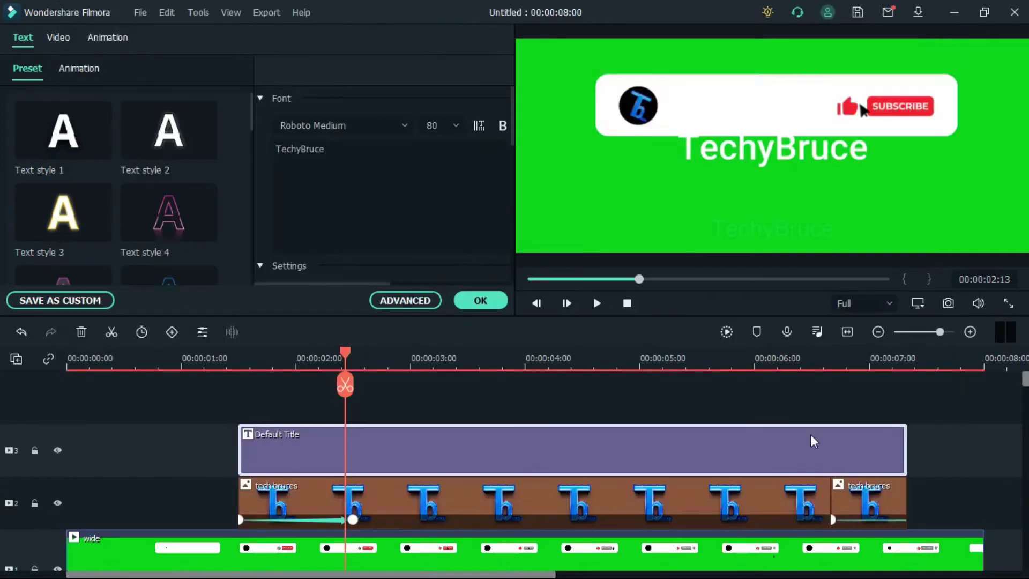
- Shrink the title text to size 42 and place it on the white bar just beside the channel logo
{"action": "left_click", "coordinate": [789, 149]}
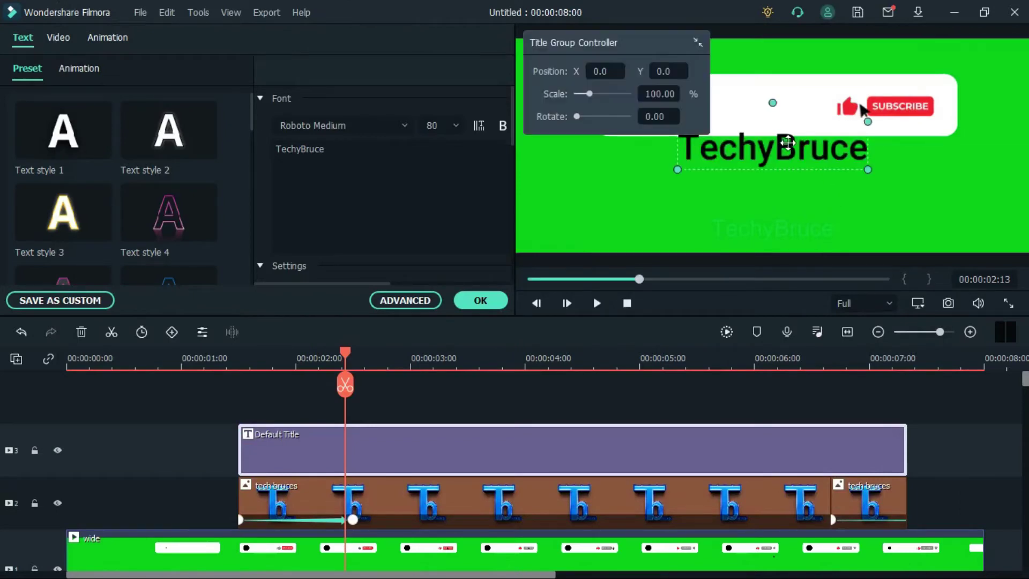
{"action": "left_click", "coordinate": [697, 42]}
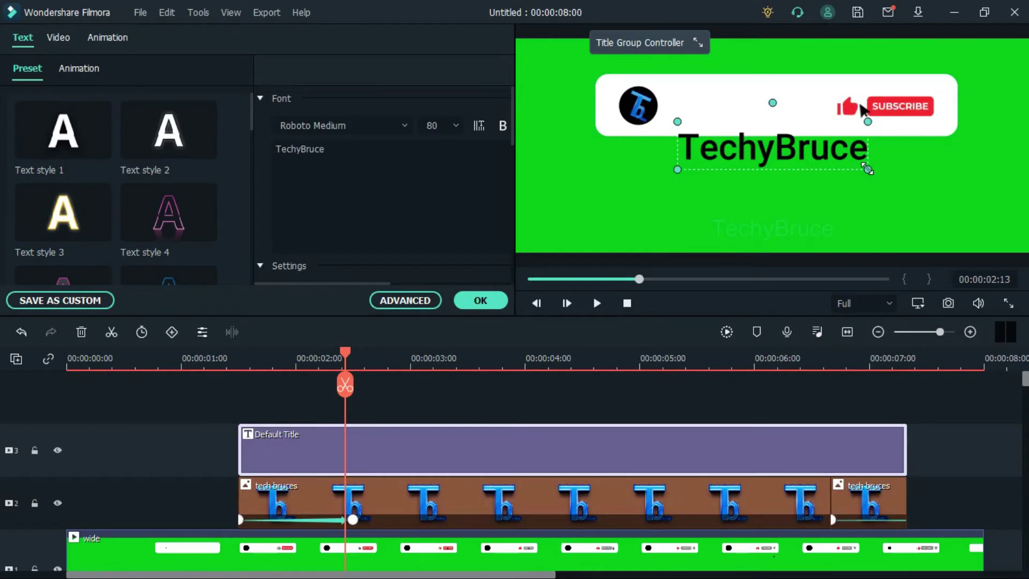
{"action": "left_click_drag", "start_coordinate": [867, 169], "coordinate": [731, 103]}
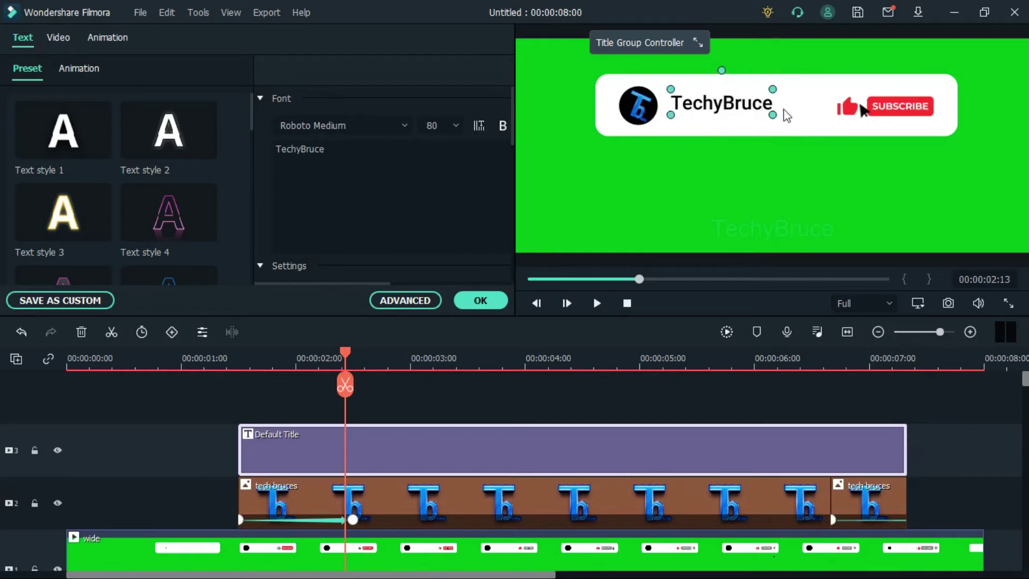
- Apply the Left Dir Insert text animation to the title and lengthen its entrance slightly
{"action": "left_click", "coordinate": [388, 301]}
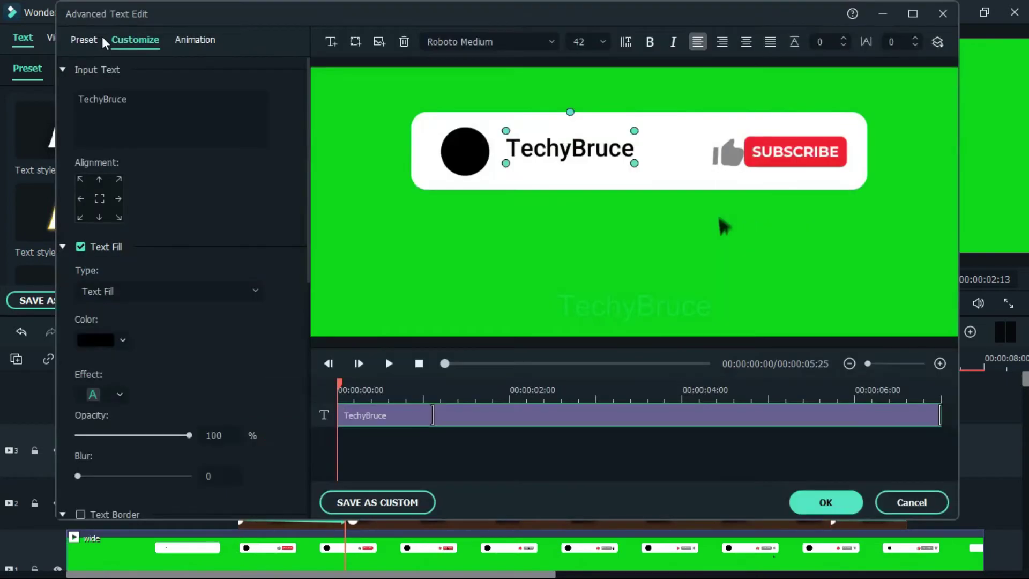
{"action": "left_click", "coordinate": [177, 43]}
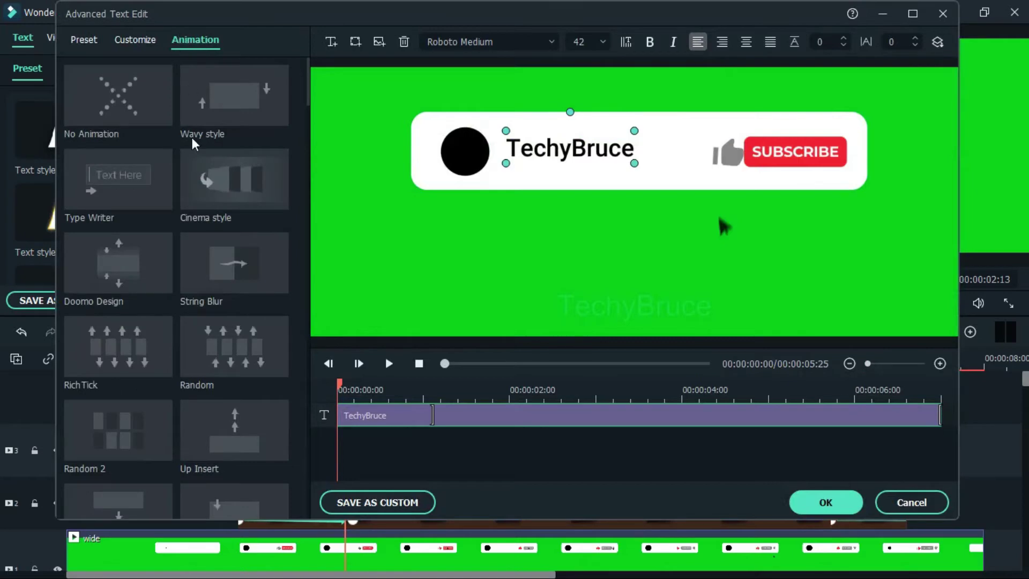
{"action": "scroll", "coordinate": [119, 333], "scroll_direction": "down", "scroll_amount": 3}
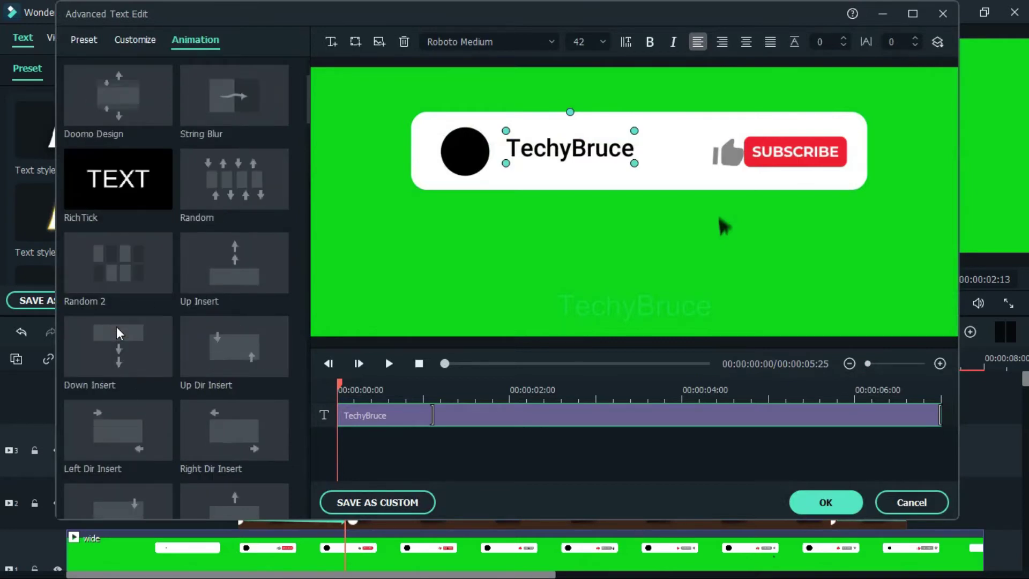
{"action": "left_click", "coordinate": [114, 347]}
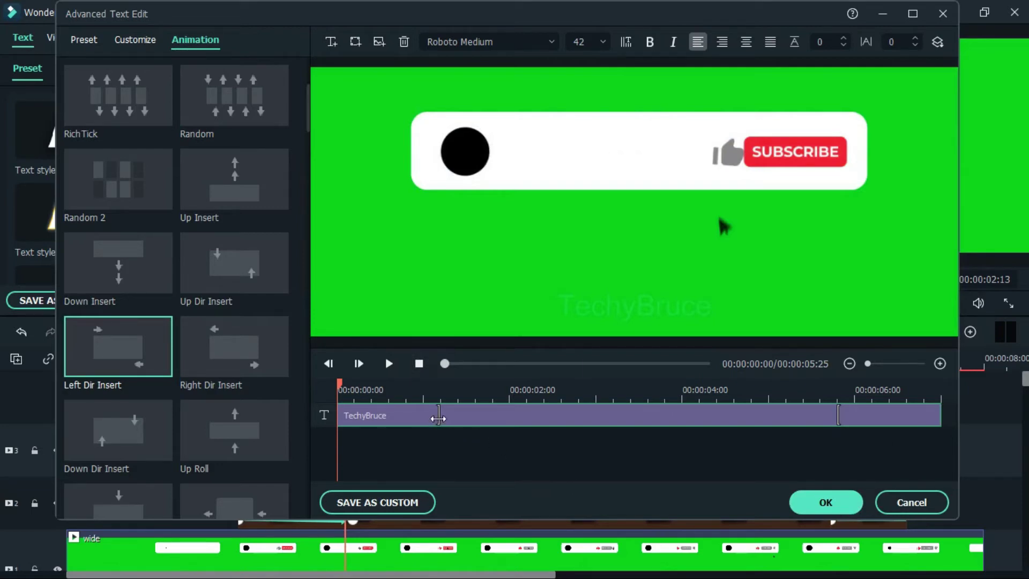
{"action": "left_click_drag", "start_coordinate": [439, 417], "coordinate": [452, 418]}
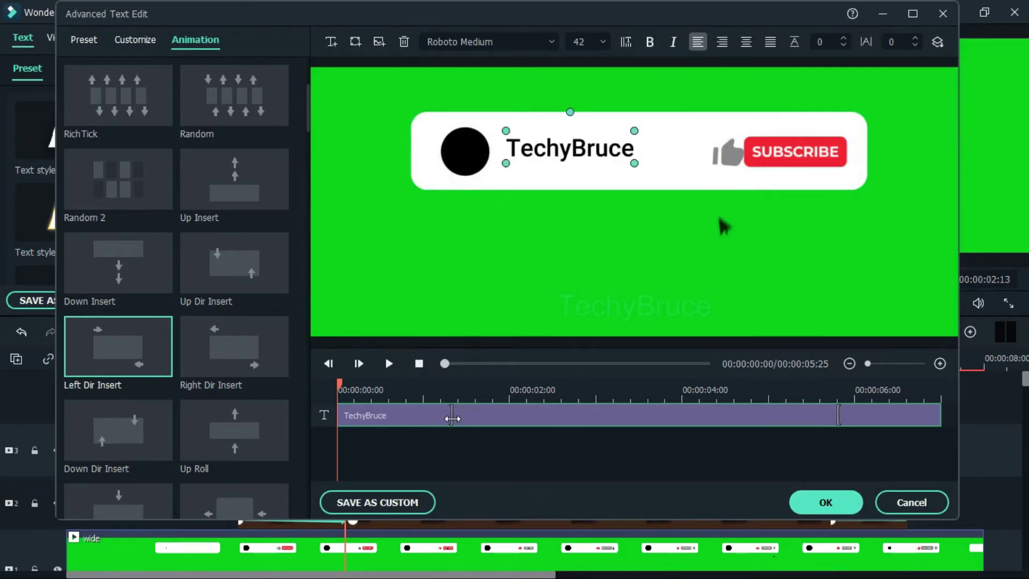
{"action": "left_click", "coordinate": [824, 503]}
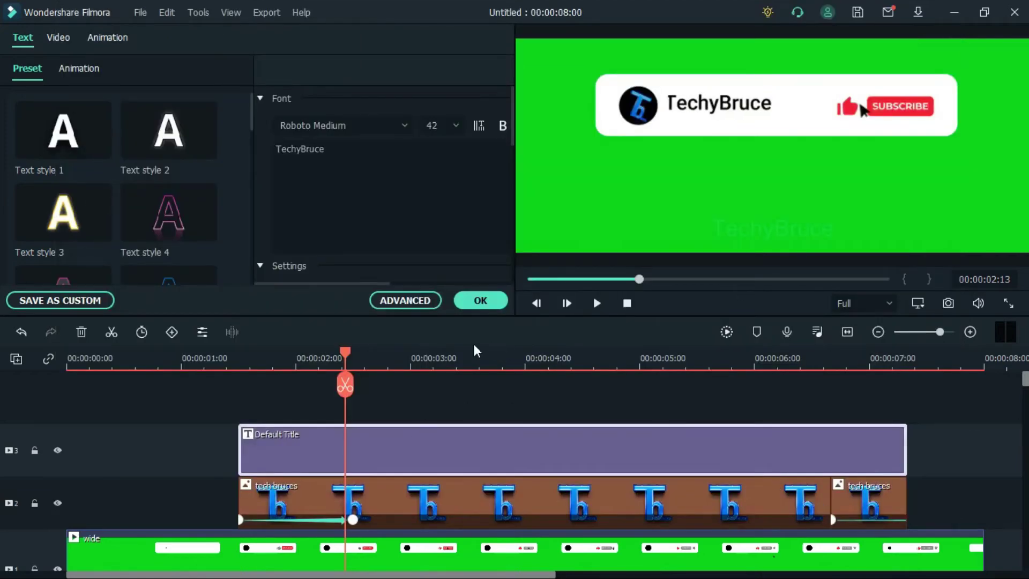
- Play back the sequence with the animated title and close the title settings with the playhead at the title's start, 00:00:01:16
{"action": "left_click_drag", "start_coordinate": [348, 358], "coordinate": [121, 362]}
{"action": "key", "text": "space"}
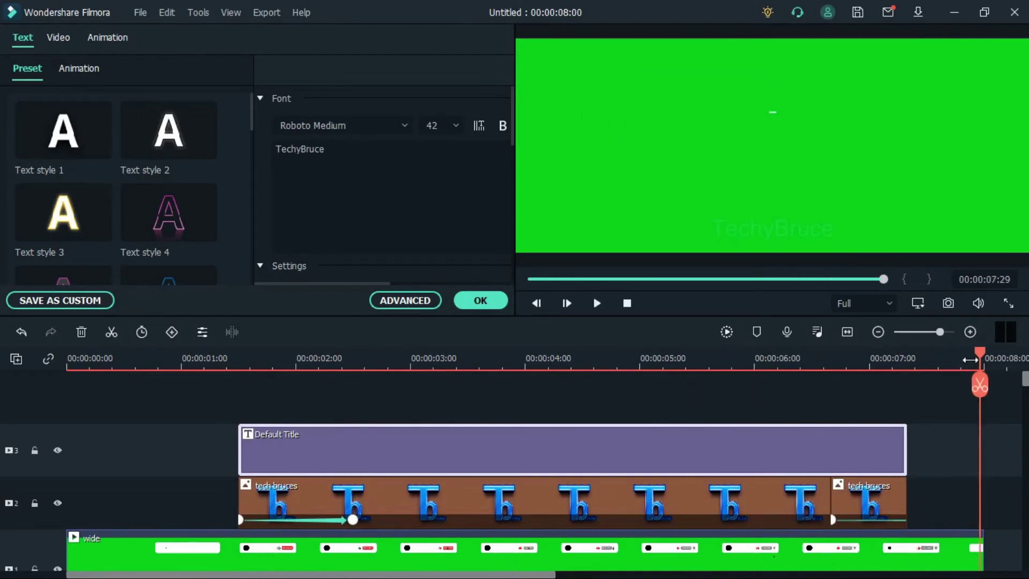
{"action": "left_click_drag", "start_coordinate": [981, 364], "coordinate": [242, 462]}
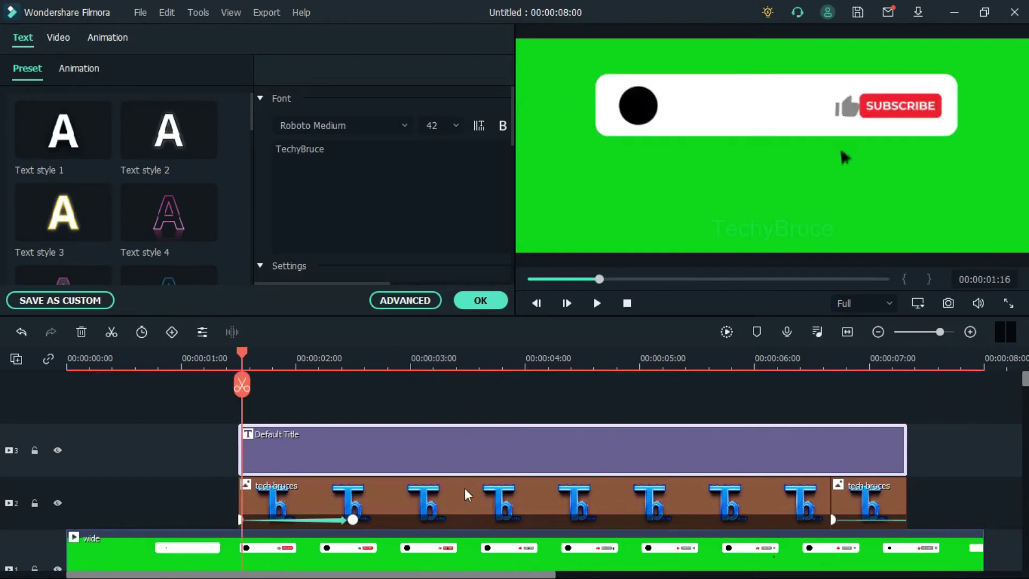
{"action": "left_click", "coordinate": [468, 308]}
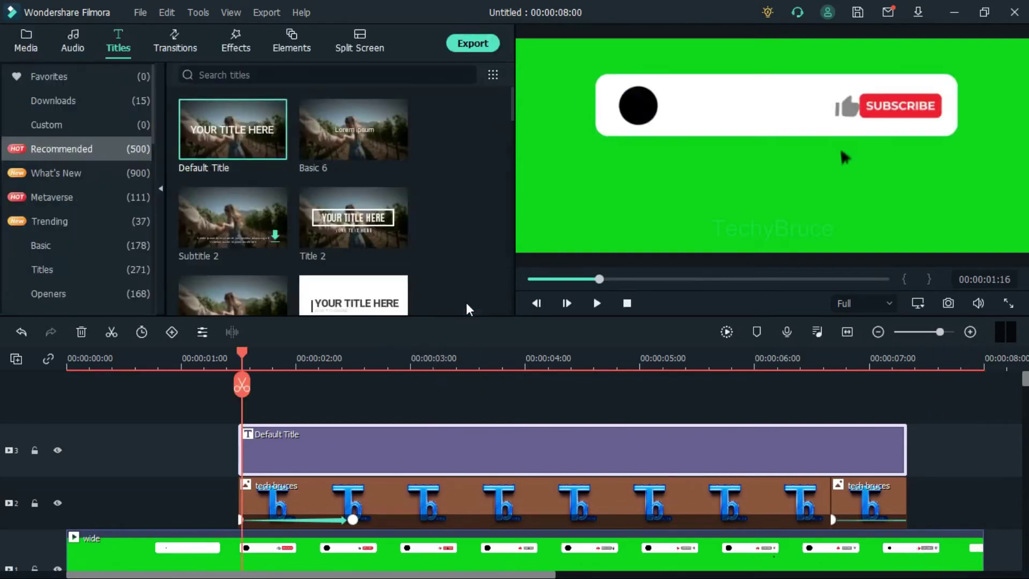
- Add the "valid" check mark image on a new track above the title, spanning from the title's start to its end
{"action": "left_click", "coordinate": [25, 43]}
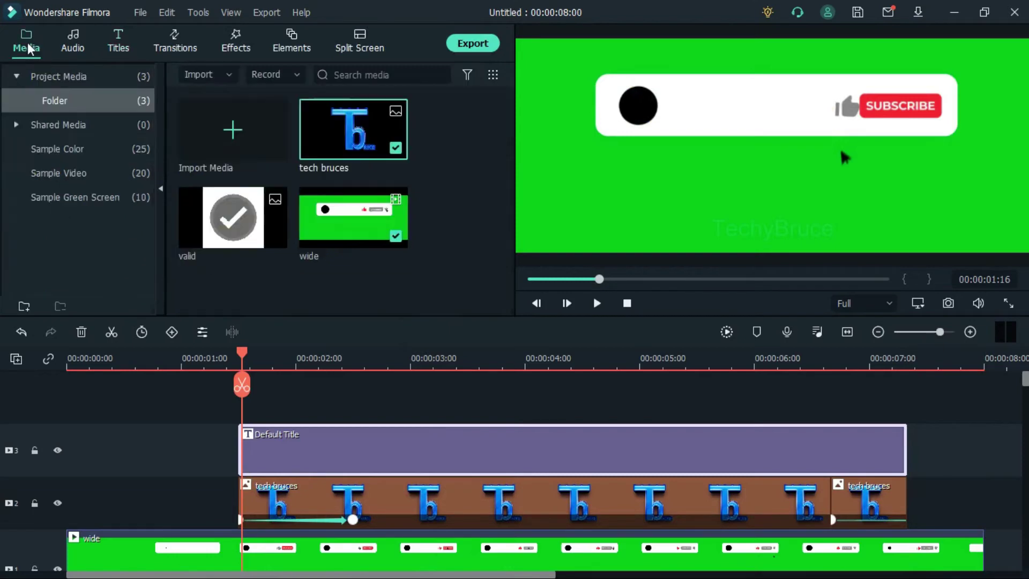
{"action": "left_click", "coordinate": [234, 219]}
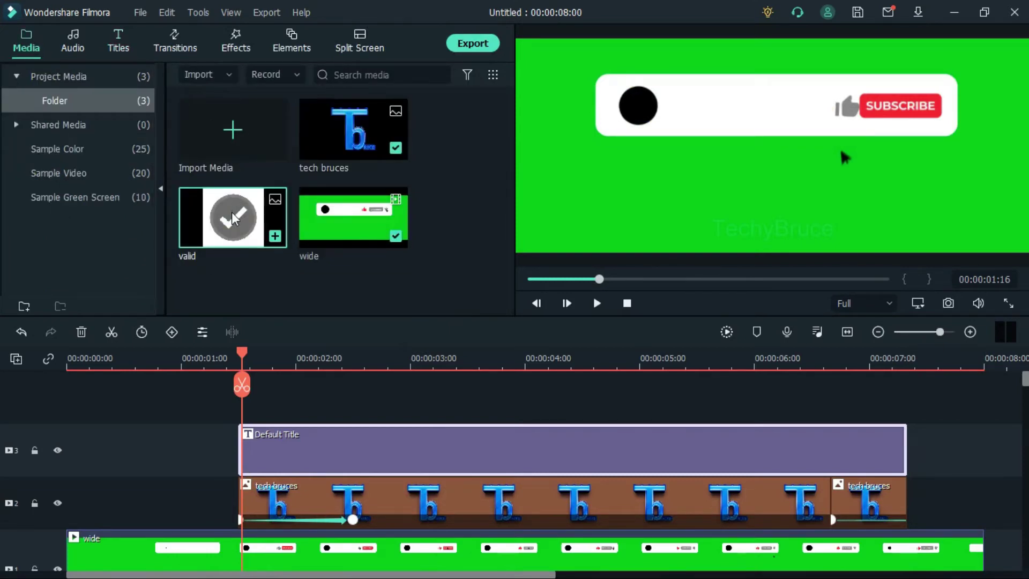
{"action": "left_click_drag", "start_coordinate": [234, 218], "coordinate": [256, 392]}
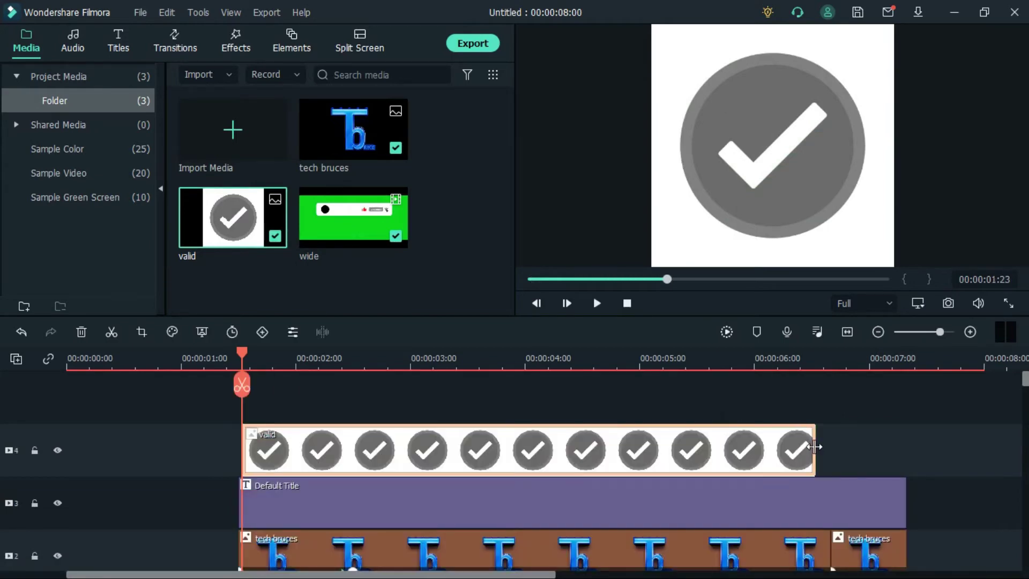
{"action": "left_click_drag", "start_coordinate": [814, 446], "coordinate": [904, 465]}
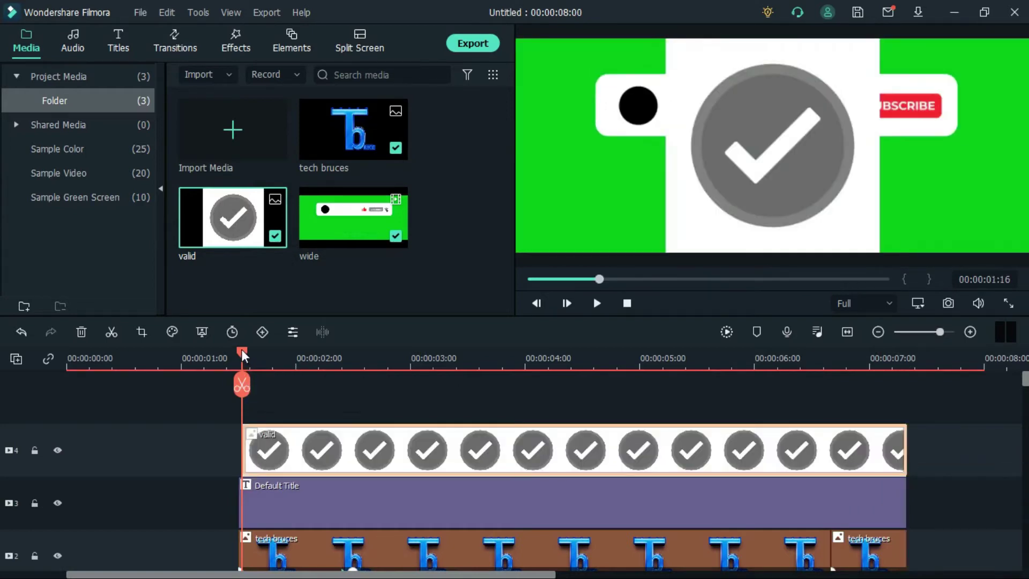
- Shrink the check mark image to a small badge and place it directly after the channel name on the white bar
{"action": "double_click", "coordinate": [736, 138]}
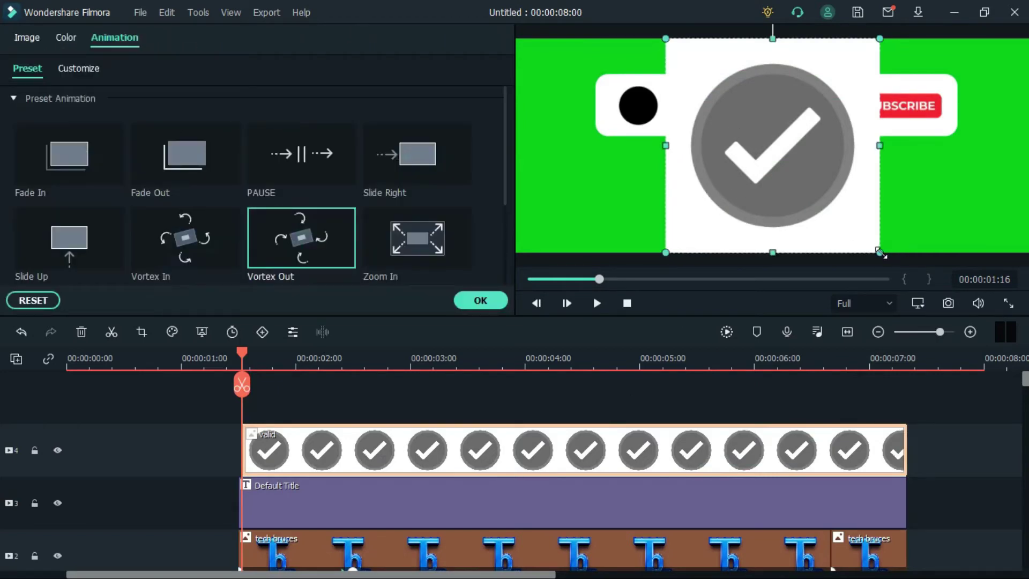
{"action": "left_click_drag", "start_coordinate": [879, 252], "coordinate": [843, 156]}
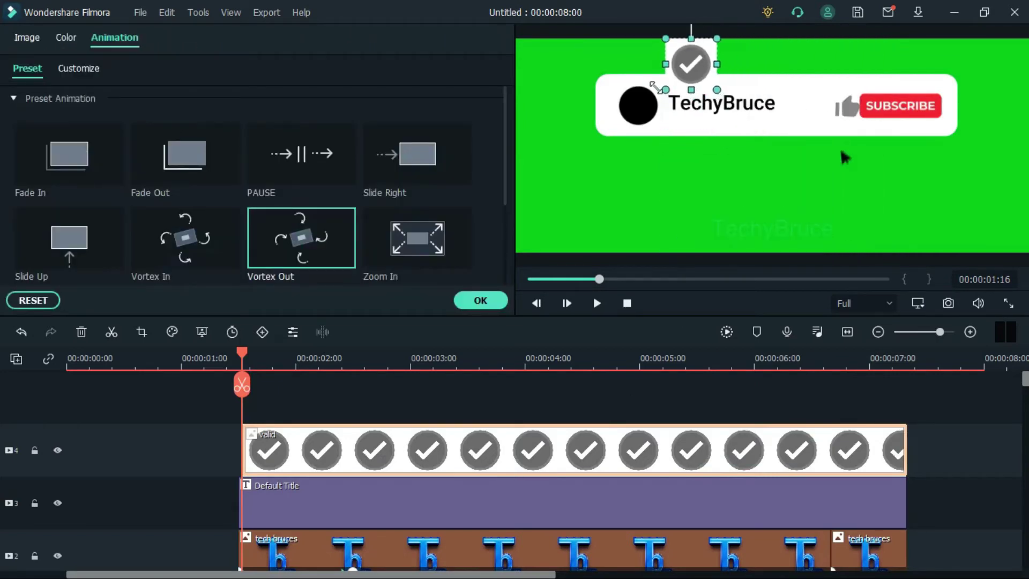
{"action": "left_click_drag", "start_coordinate": [655, 86], "coordinate": [793, 101]}
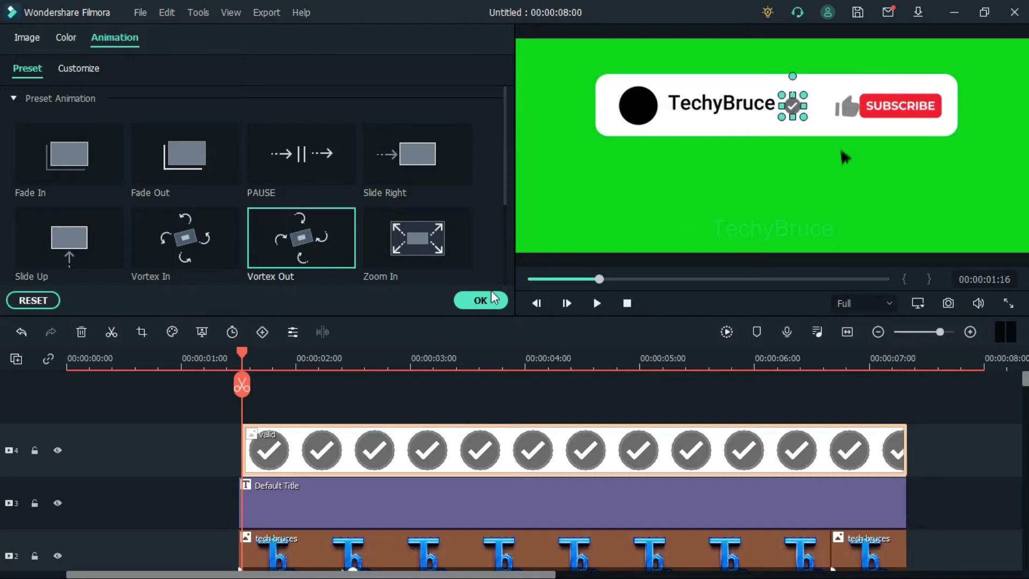
{"action": "left_click", "coordinate": [481, 300]}
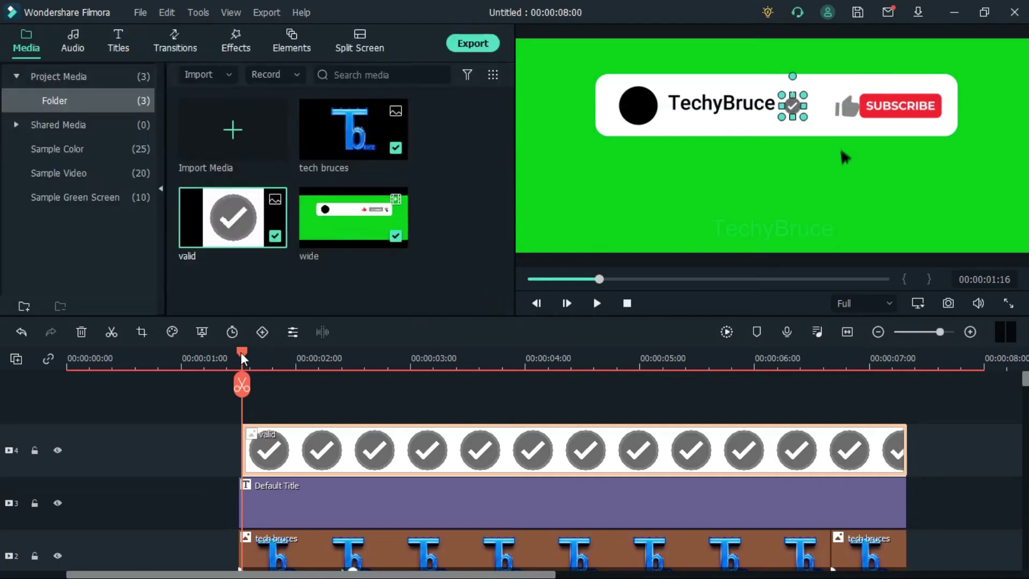
- Play back the subscribe bar animation from before the logo's entrance to check the logo, title and badge together
{"action": "left_click_drag", "start_coordinate": [240, 353], "coordinate": [165, 360]}
{"action": "key", "text": "space"}
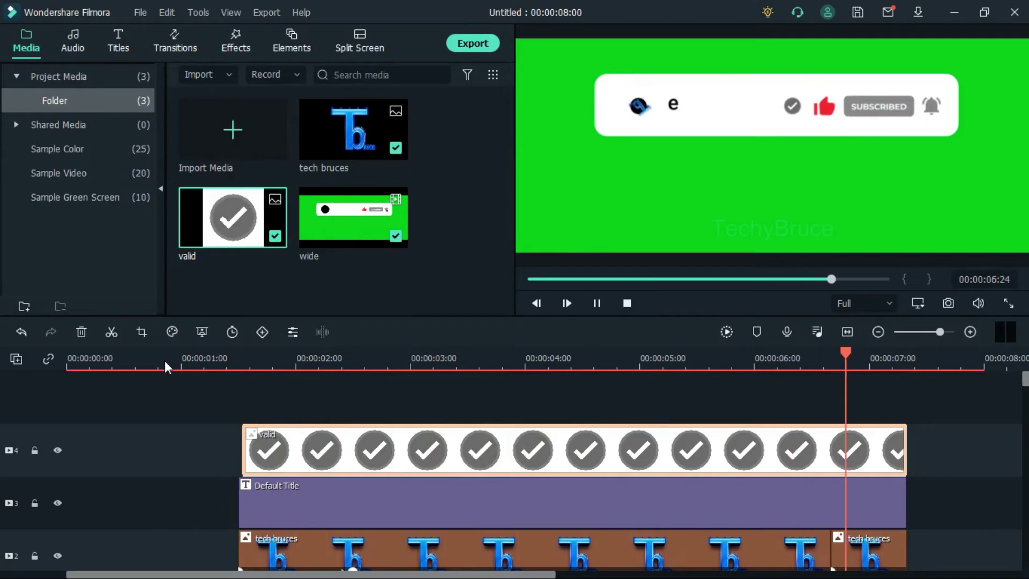
{"action": "key", "text": "space"}
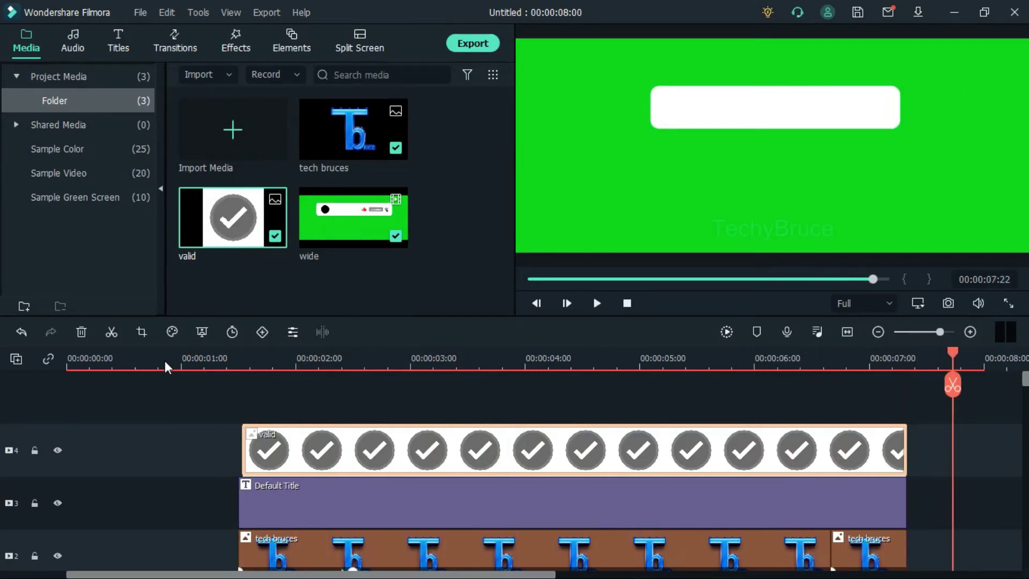
- Export the animation to the computer as the MP4 file "My Video" at 1920x800, 30 fps and Best quality
{"action": "left_click", "coordinate": [472, 44]}
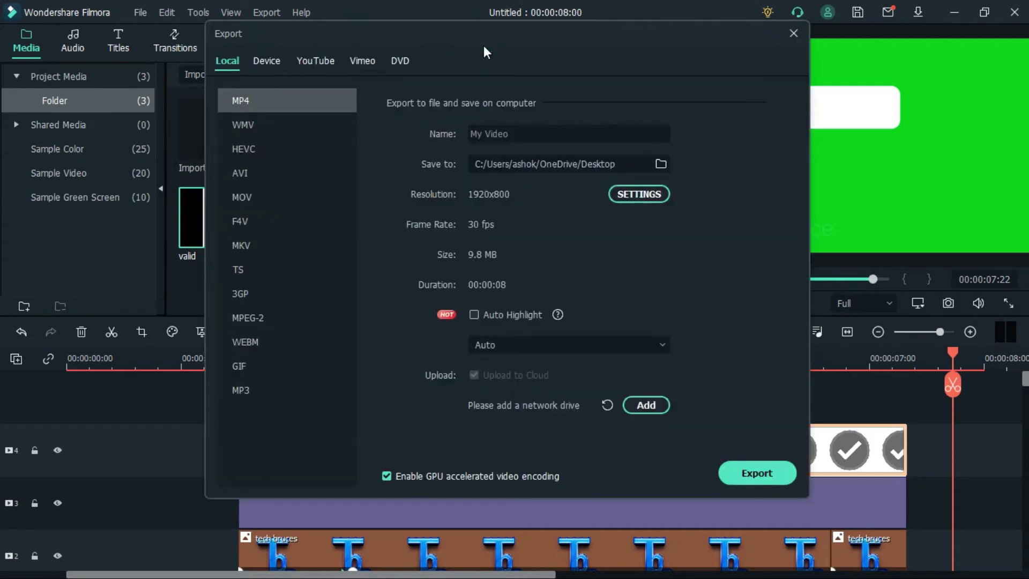
{"action": "left_click", "coordinate": [651, 195]}
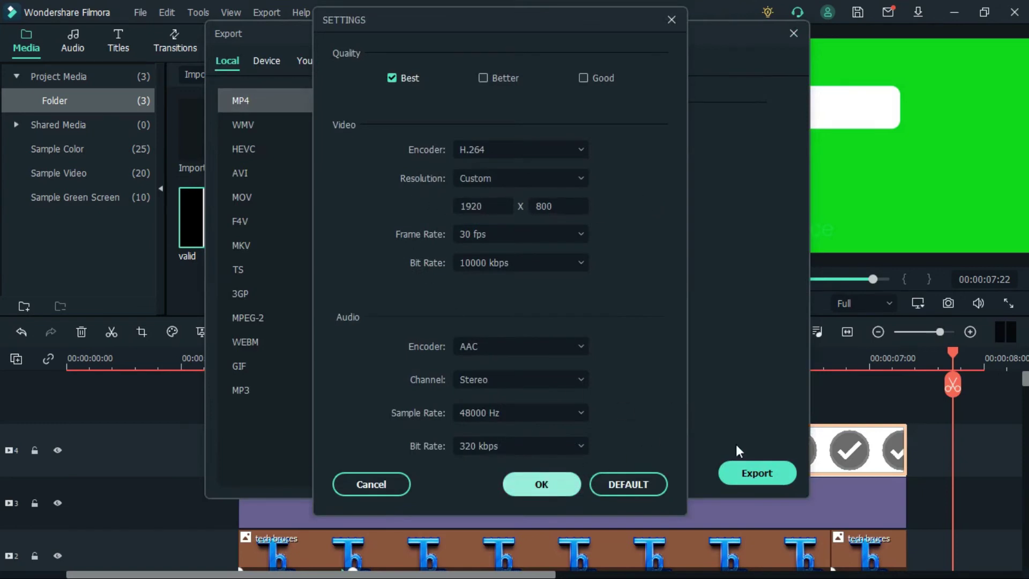
{"action": "left_click", "coordinate": [565, 483]}
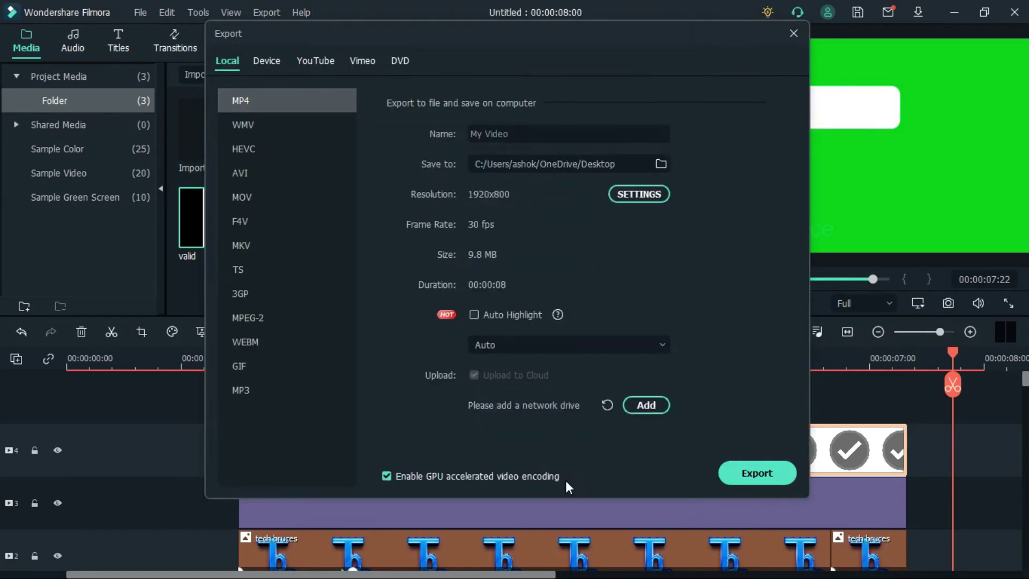
{"action": "left_click", "coordinate": [787, 472]}
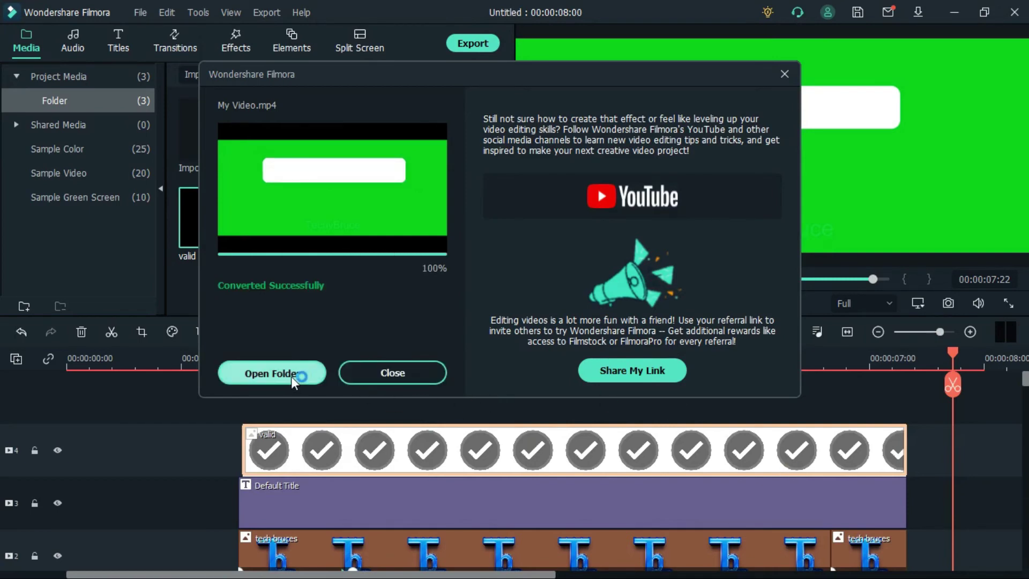
- View the exported "My Video.mp4" in its destination folder and switch back to Filmora
{"action": "left_click", "coordinate": [290, 376]}
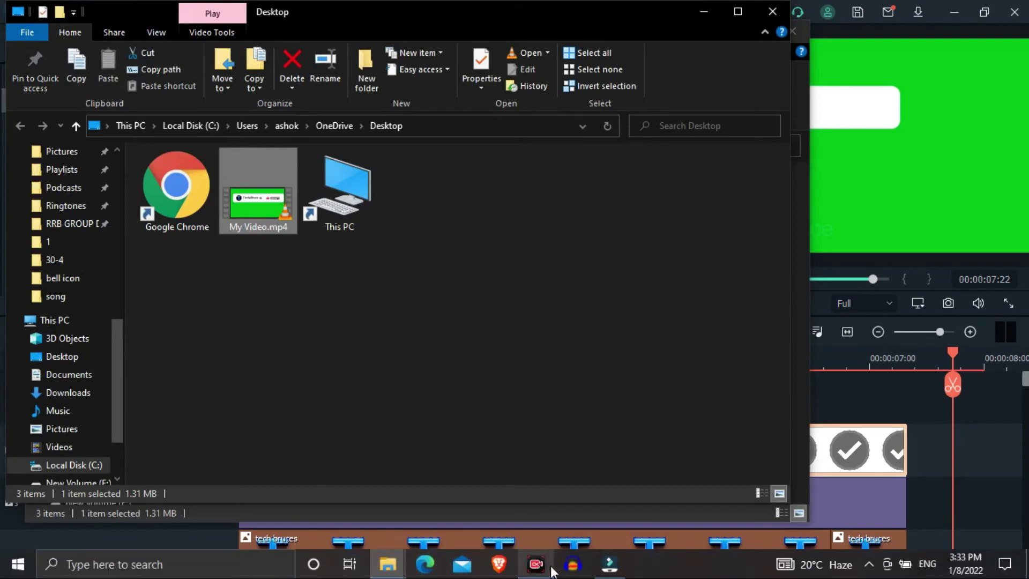
{"action": "left_click", "coordinate": [610, 564]}
{"action": "left_click", "coordinate": [611, 572]}
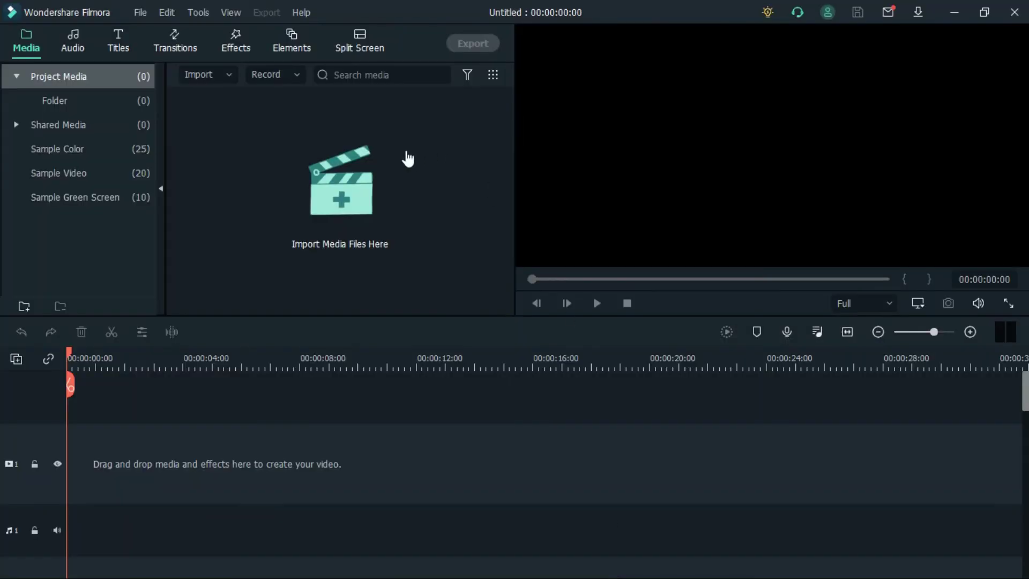
- Import "My Video.mp4" and "video.mp4" from the Desktop into the empty project
{"action": "left_click", "coordinate": [342, 183]}
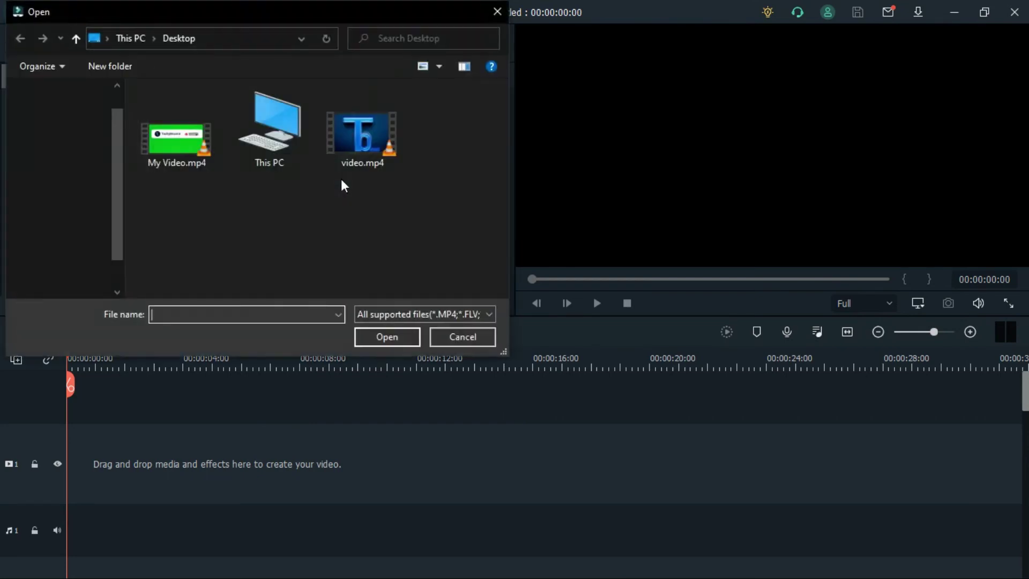
{"action": "left_click", "coordinate": [184, 143]}
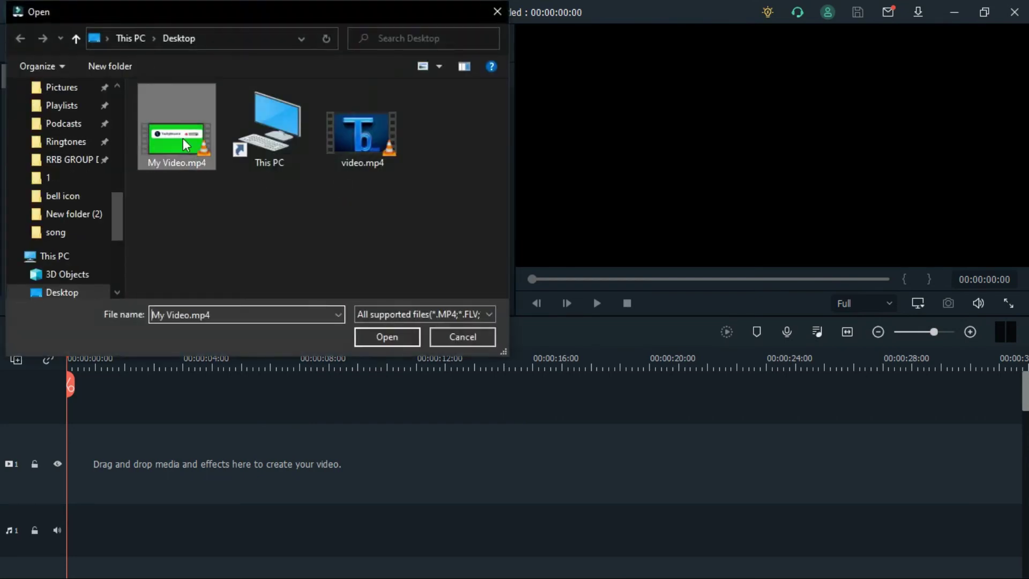
{"action": "left_click", "coordinate": [360, 159], "text": "ctrl"}
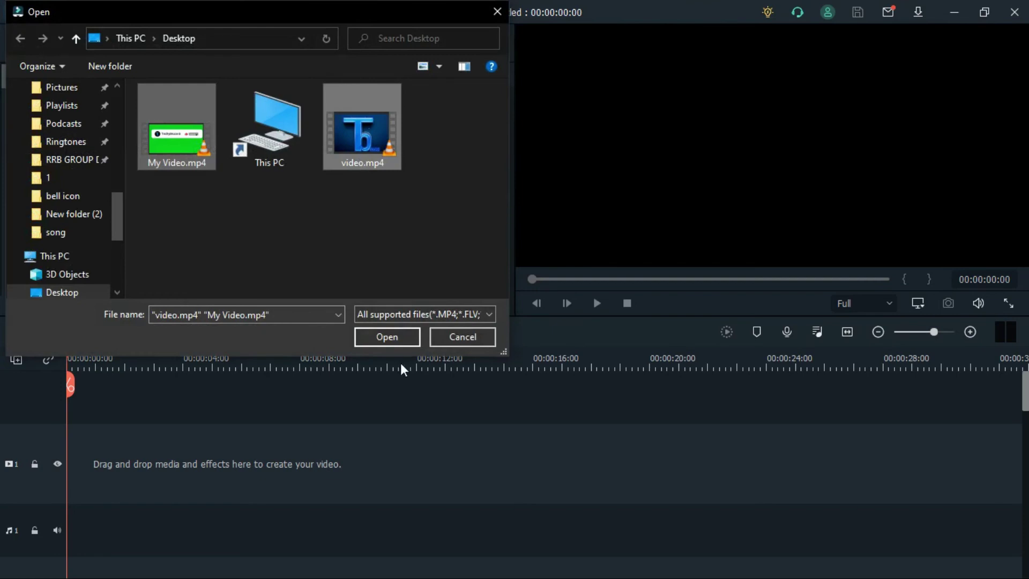
{"action": "left_click", "coordinate": [395, 337]}
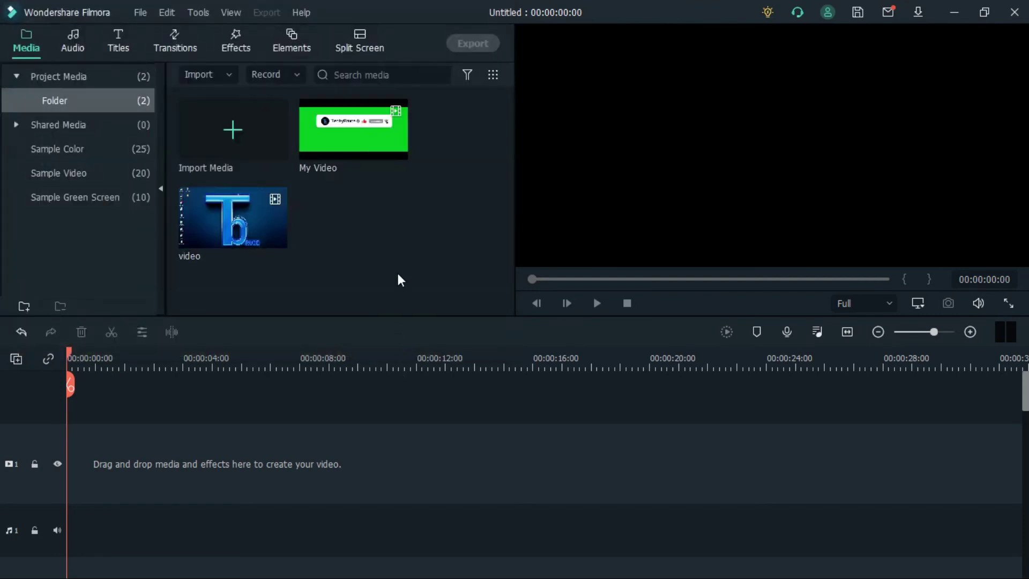
- Place "video" at the timeline start and "My Video" on a track above at about 8 seconds, keeping the 1920 x 1080 25fps project settings
{"action": "double_click", "coordinate": [220, 213]}
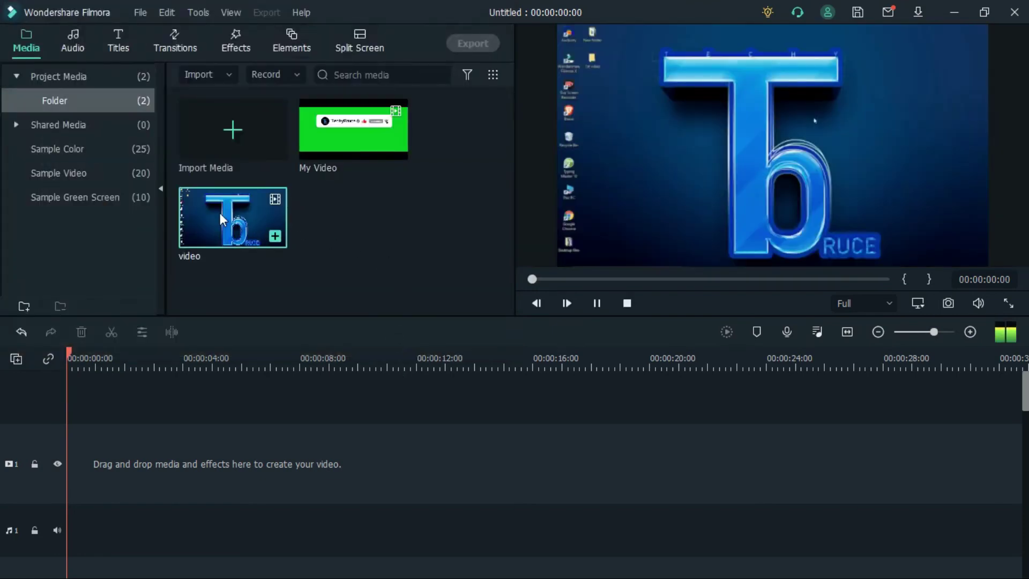
{"action": "left_click_drag", "start_coordinate": [220, 213], "coordinate": [75, 467]}
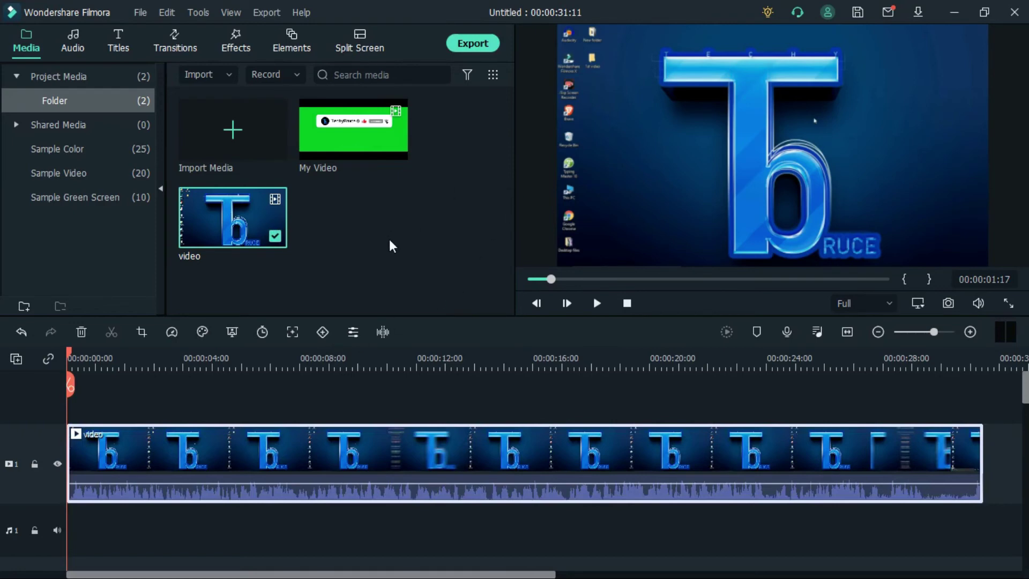
{"action": "mouse_move", "coordinate": [370, 142]}
{"action": "left_click_drag", "start_coordinate": [370, 142], "coordinate": [319, 417]}
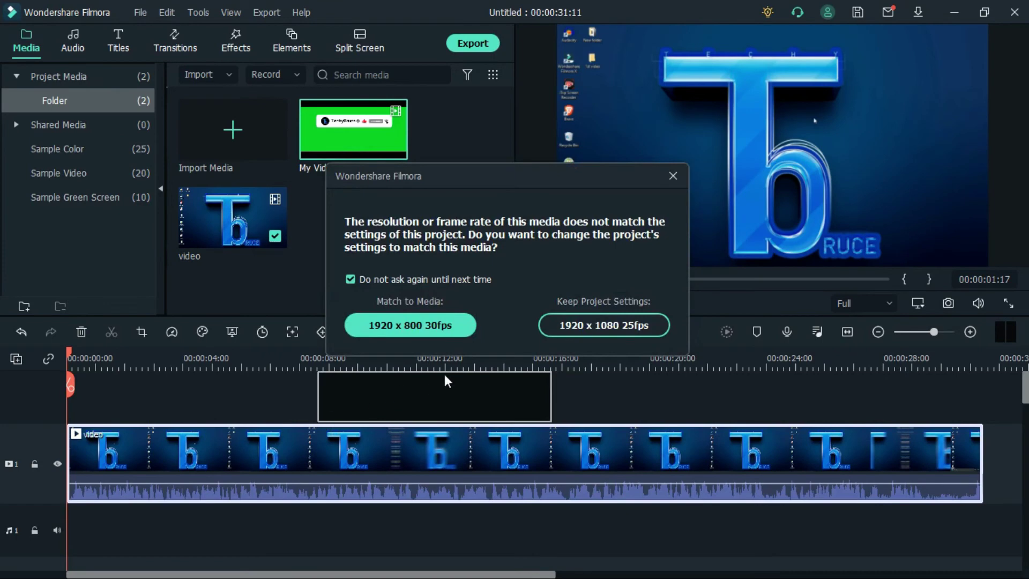
{"action": "left_click", "coordinate": [625, 321]}
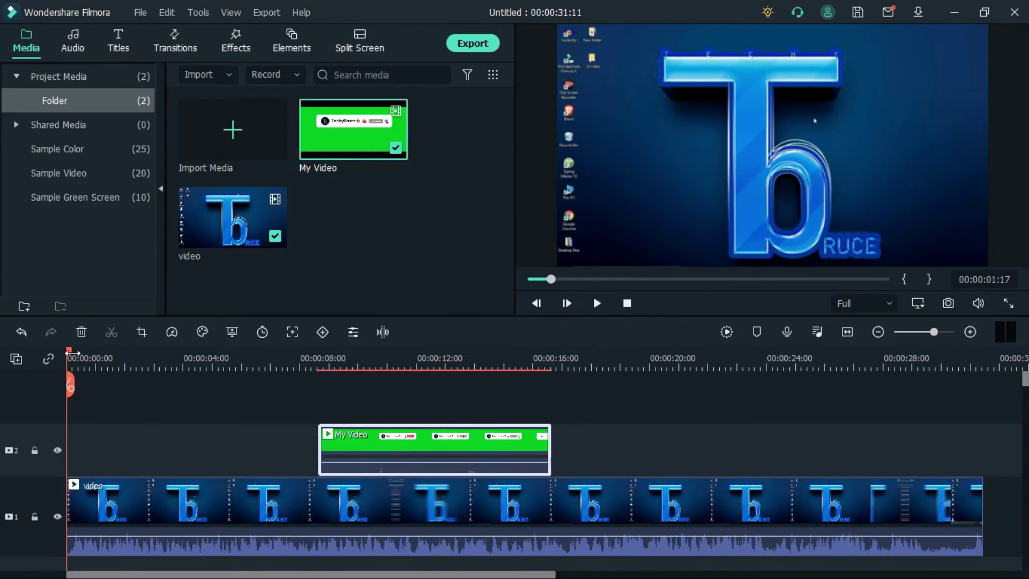
- Remove the green background of the "My Video" clip with Chroma Key, using an offset of 89 and a lower tolerance
{"action": "left_click_drag", "start_coordinate": [73, 356], "coordinate": [429, 405]}
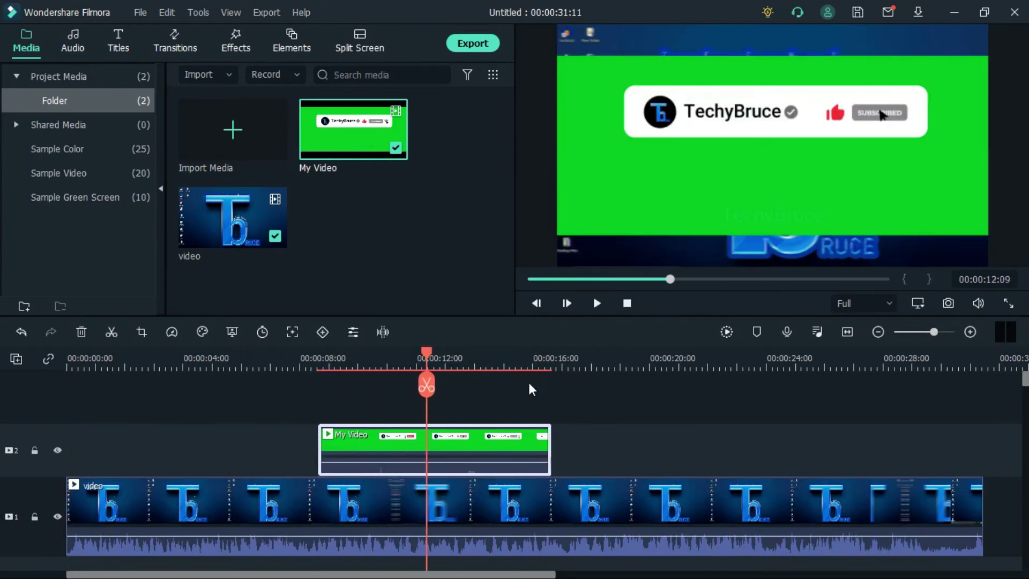
{"action": "double_click", "coordinate": [468, 434]}
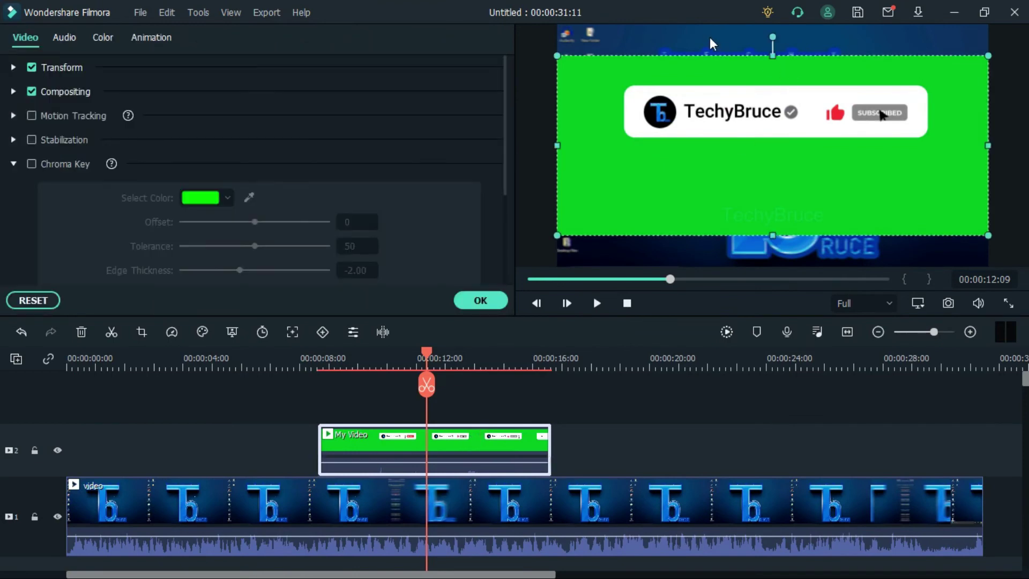
{"action": "left_click", "coordinate": [31, 164]}
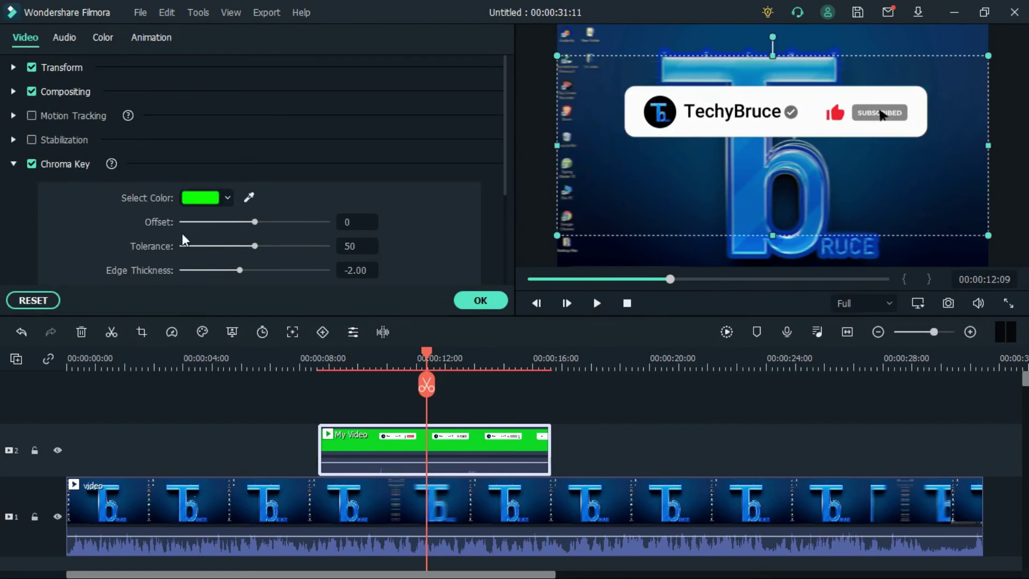
{"action": "left_click", "coordinate": [350, 221]}
{"action": "type", "text": "89"}
{"action": "left_click", "coordinate": [357, 248]}
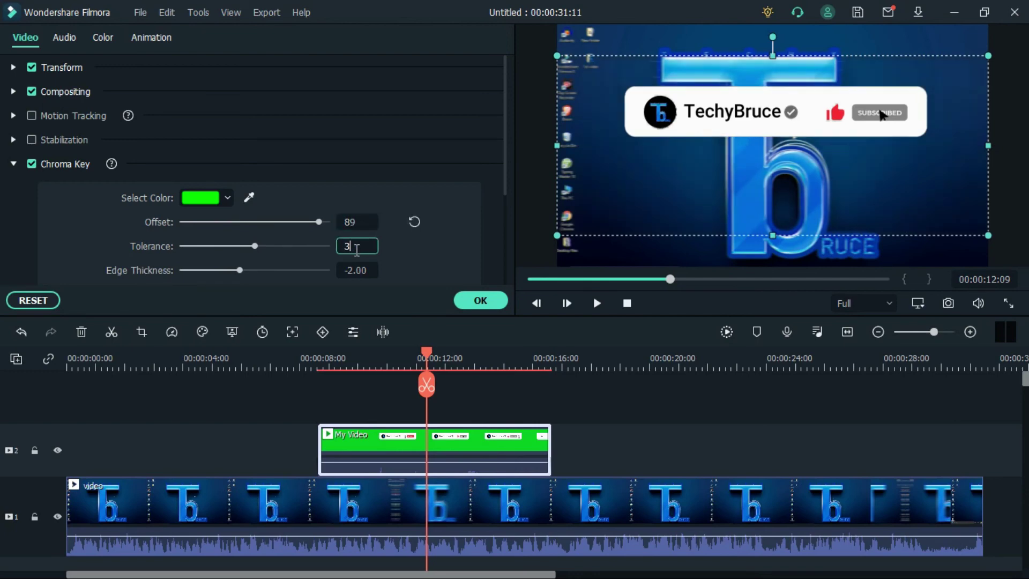
{"action": "left_click", "coordinate": [466, 301]}
- Shrink the subscribe bar overlay to about half size and place it at the bottom centre of the video frame
{"action": "left_click_drag", "start_coordinate": [719, 127], "coordinate": [733, 127]}
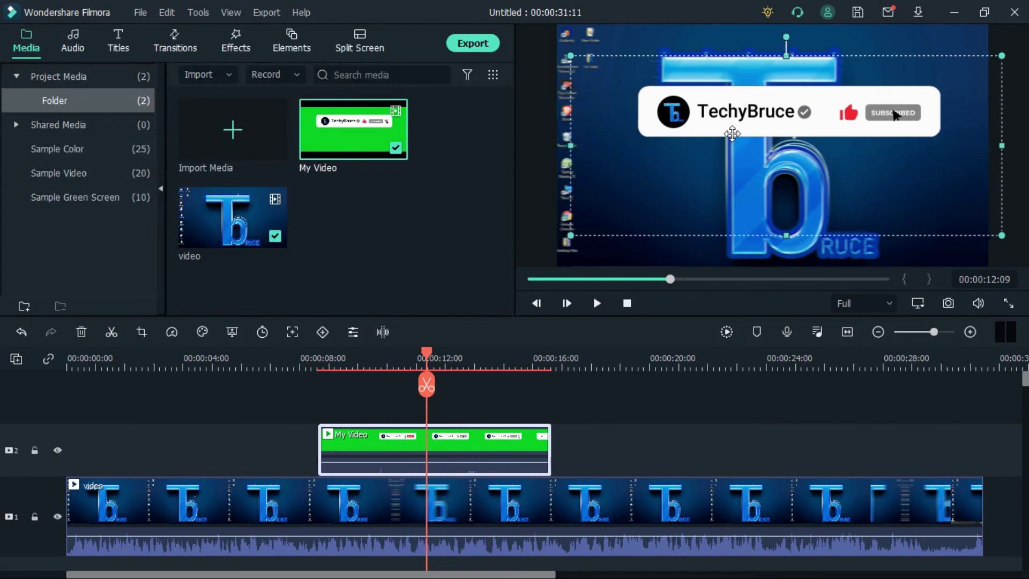
{"action": "left_click_drag", "start_coordinate": [571, 56], "coordinate": [821, 149]}
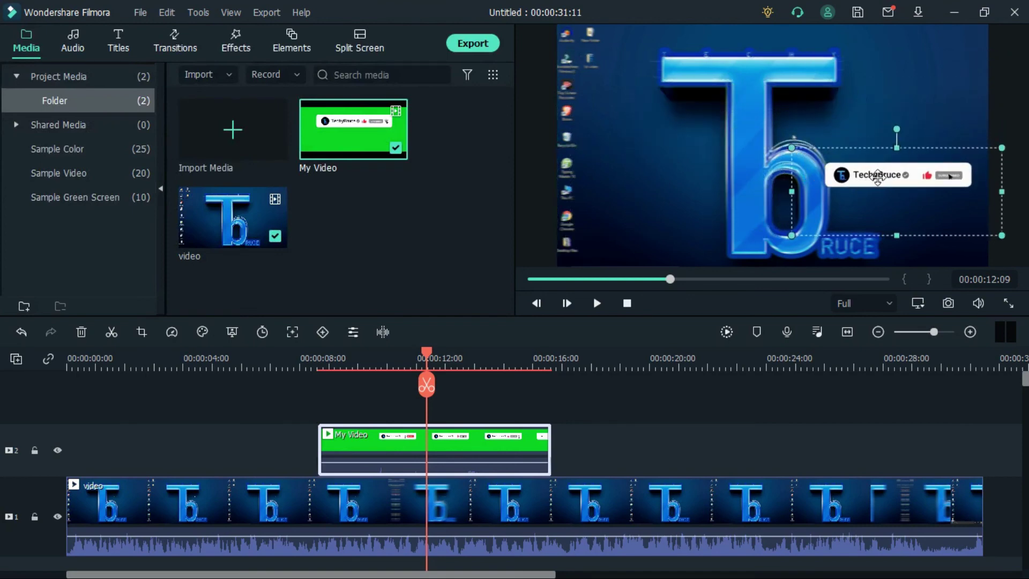
{"action": "left_click_drag", "start_coordinate": [878, 177], "coordinate": [757, 241]}
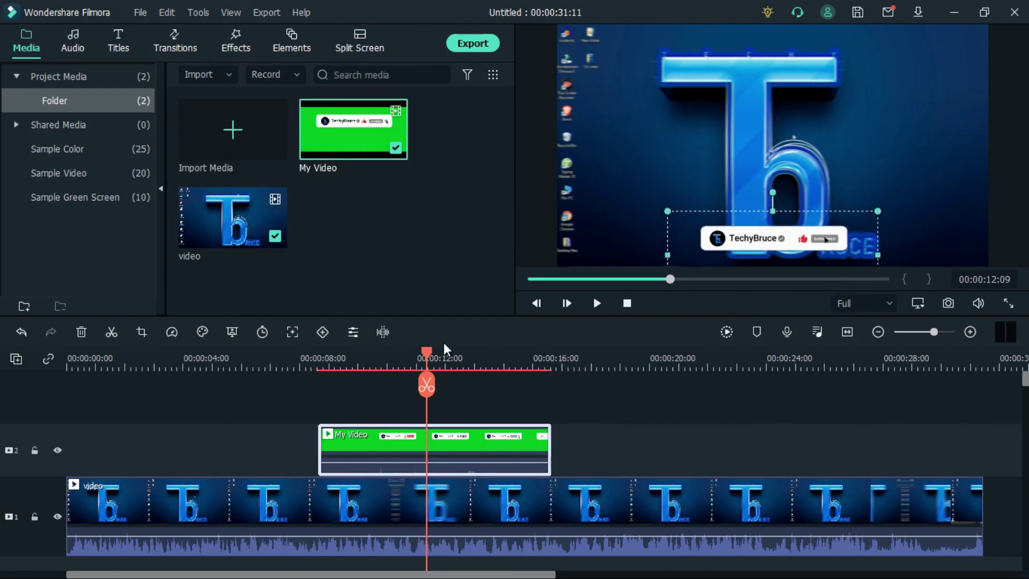
- Play back the video from just before the subscribe bar overlay until past its end, and minimize the editor
{"action": "left_click_drag", "start_coordinate": [428, 361], "coordinate": [267, 384]}
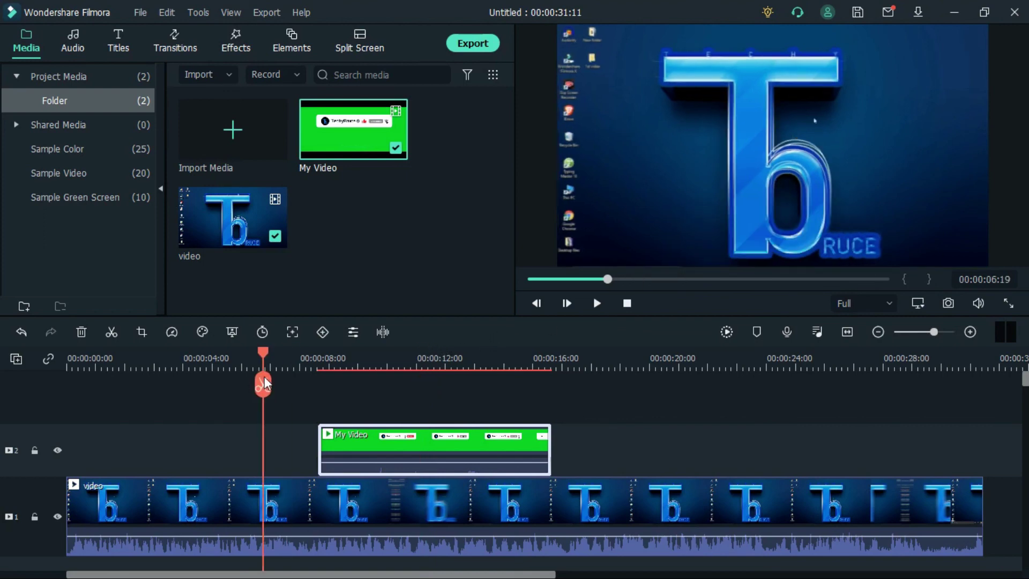
{"action": "key", "text": "space"}
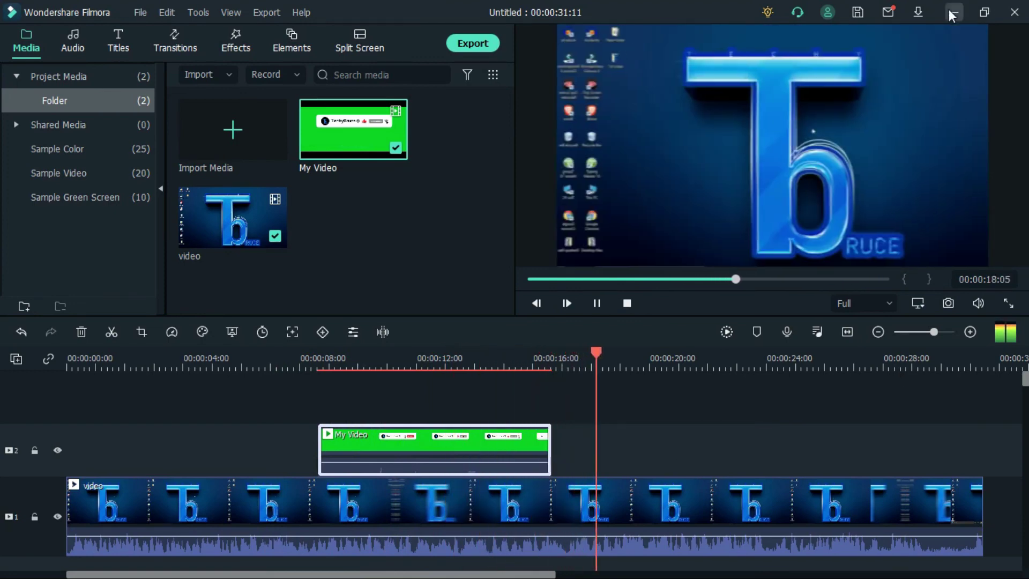
{"action": "left_click", "coordinate": [952, 12]}
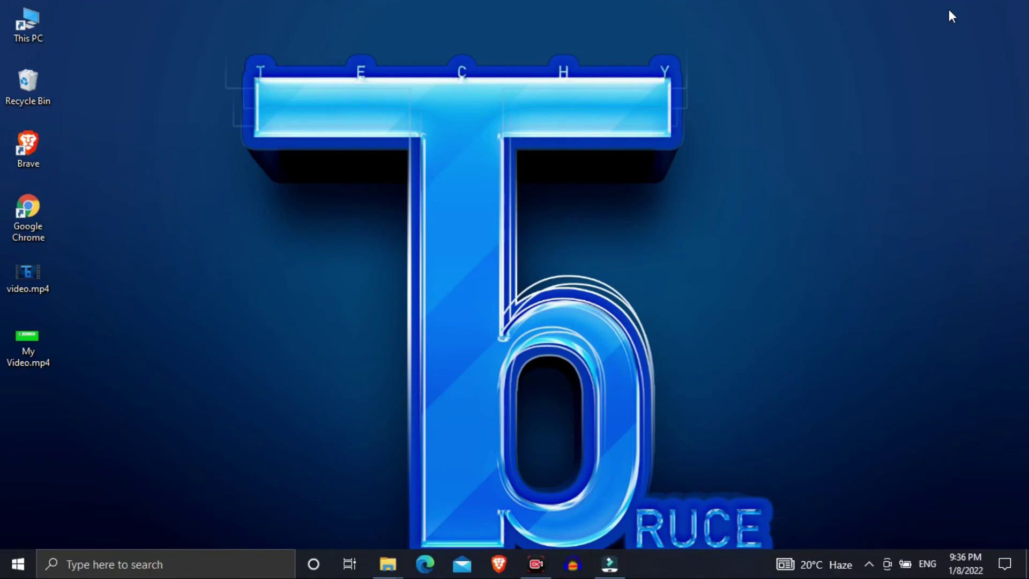